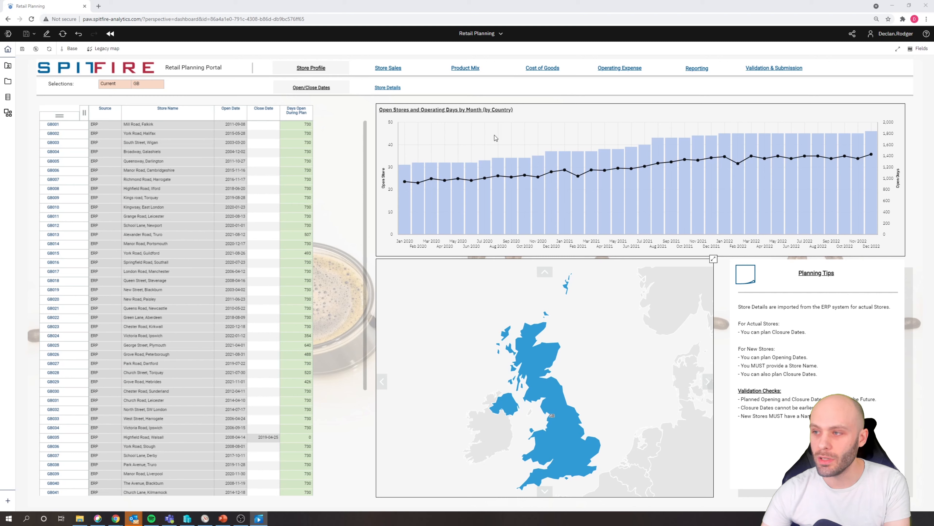
# - Maximize the Open Stores and Operating Days chart, examine the values for Sep, Oct and Dec 2020, and restore its size
pyautogui.click(553, 110)
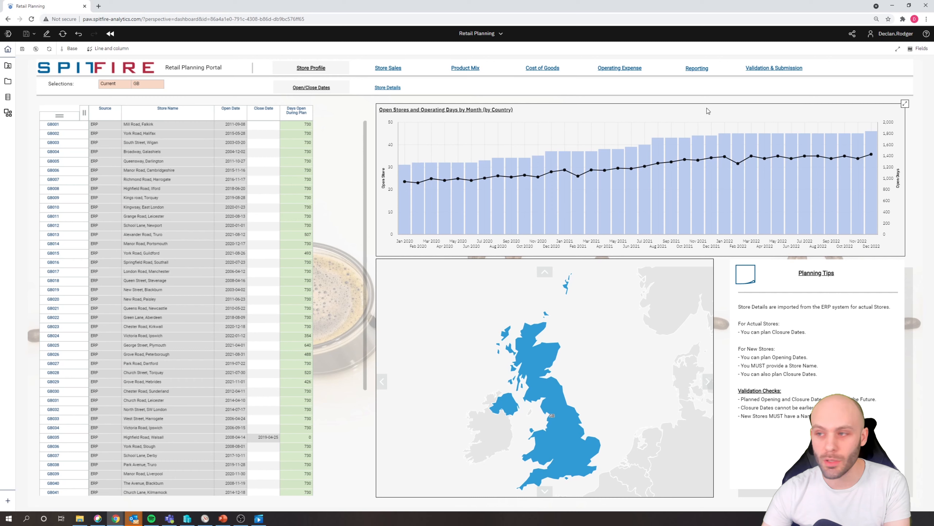
pyautogui.click(904, 106)
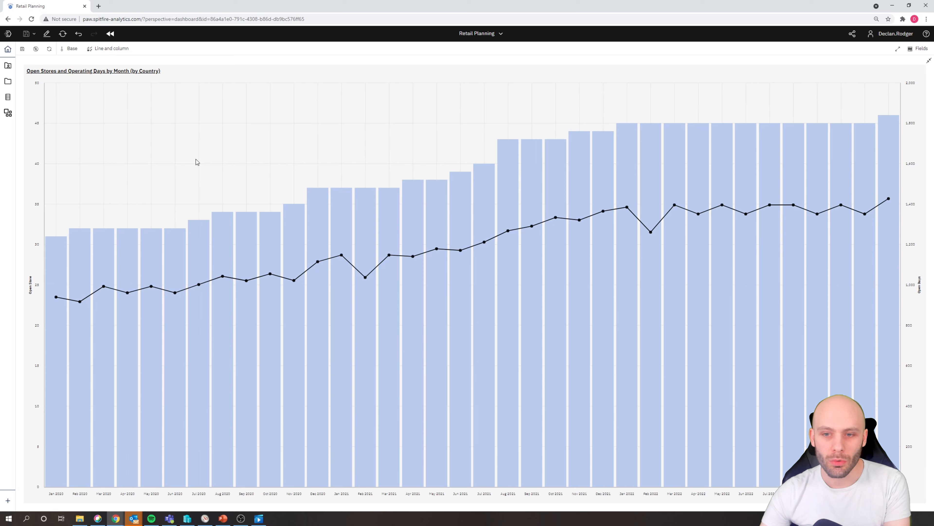
pyautogui.moveTo(249, 231)
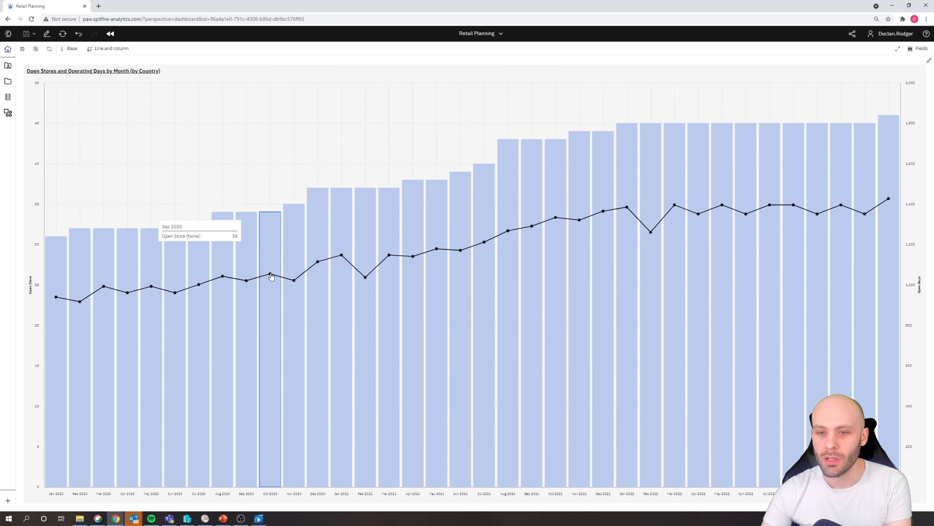
pyautogui.moveTo(272, 272)
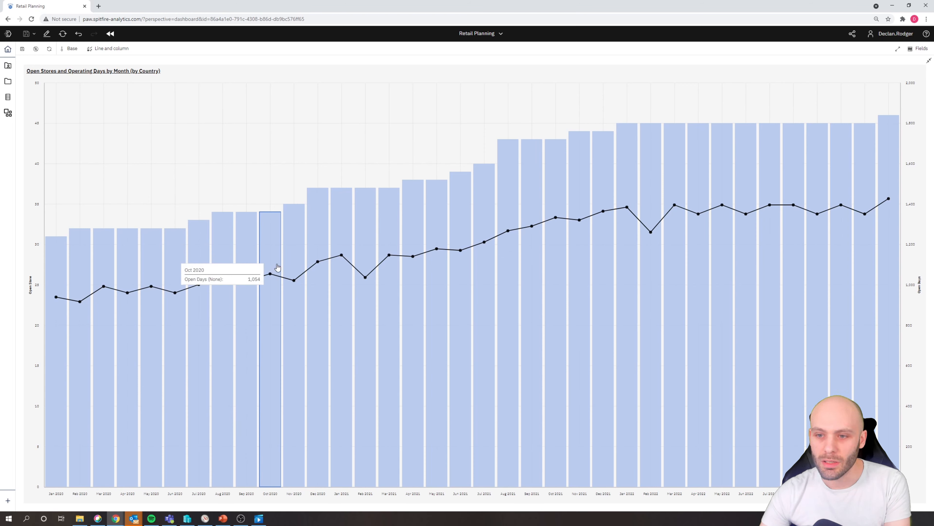
pyautogui.click(323, 225)
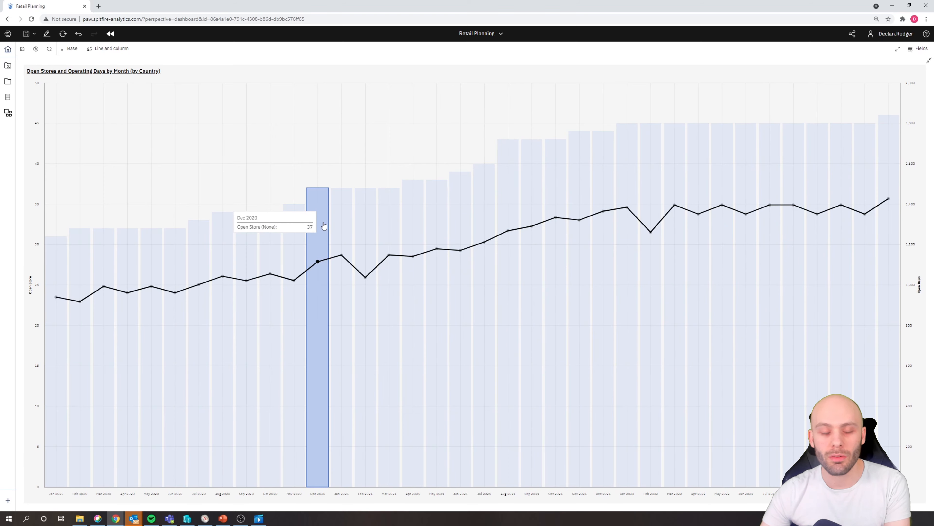
pyautogui.click(324, 225)
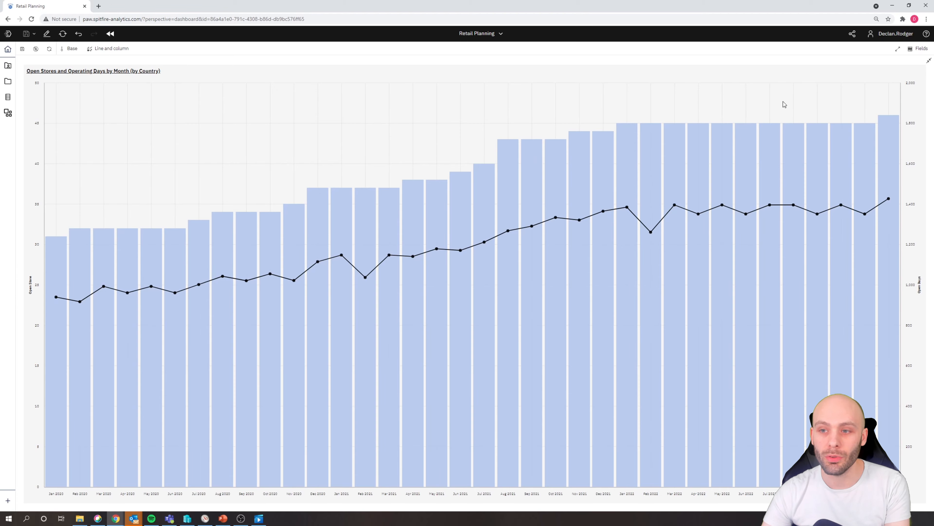
pyautogui.click(926, 62)
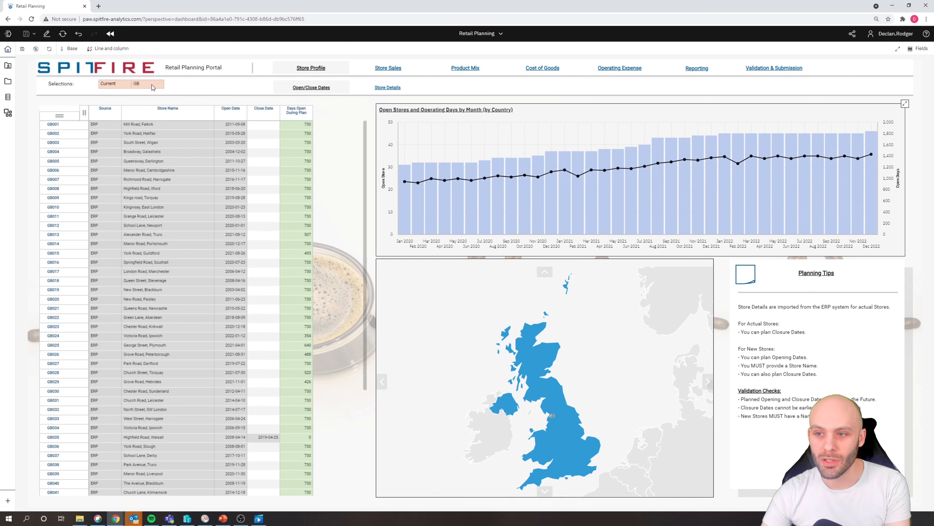
# - Change the country selection of the Store Profile page from GB to FR
pyautogui.click(164, 85)
pyautogui.click(162, 86)
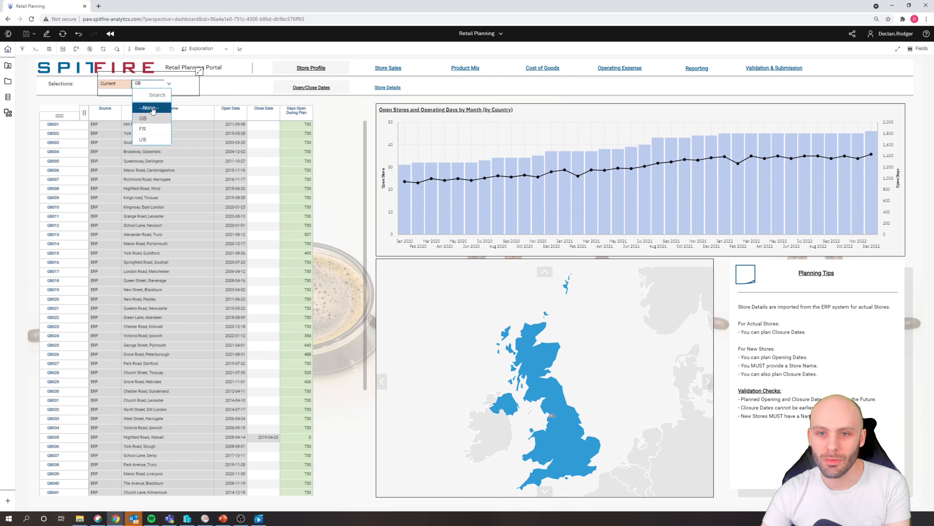
pyautogui.click(151, 130)
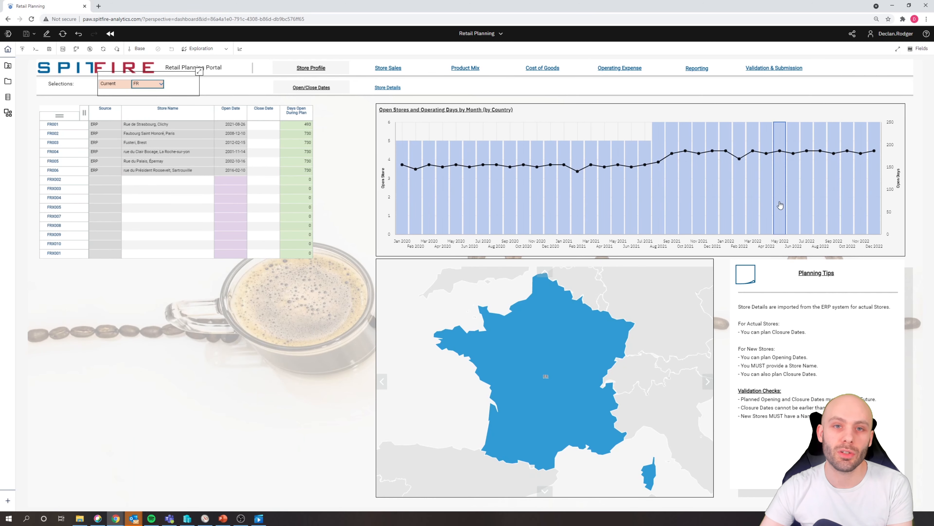
# - Maximize the Open Stores and Operating Days chart and show its field assignments
pyautogui.click(573, 117)
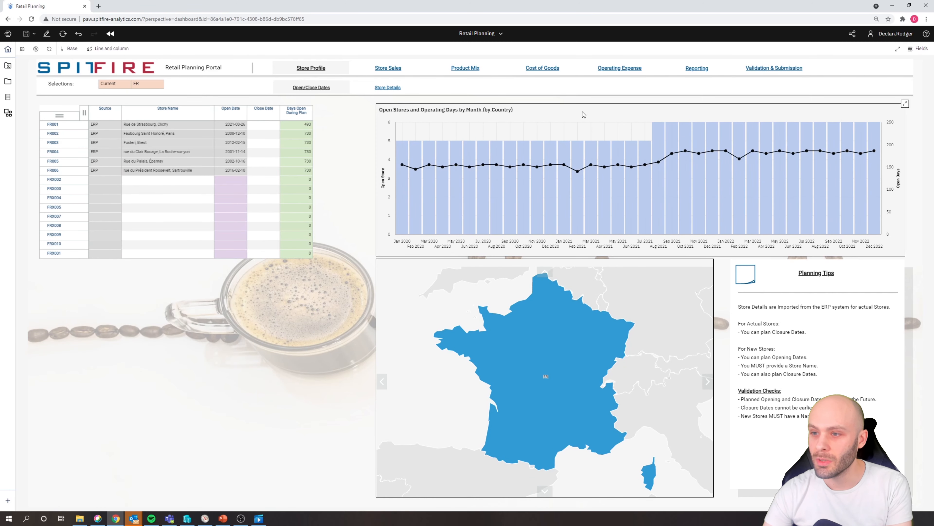
pyautogui.click(904, 103)
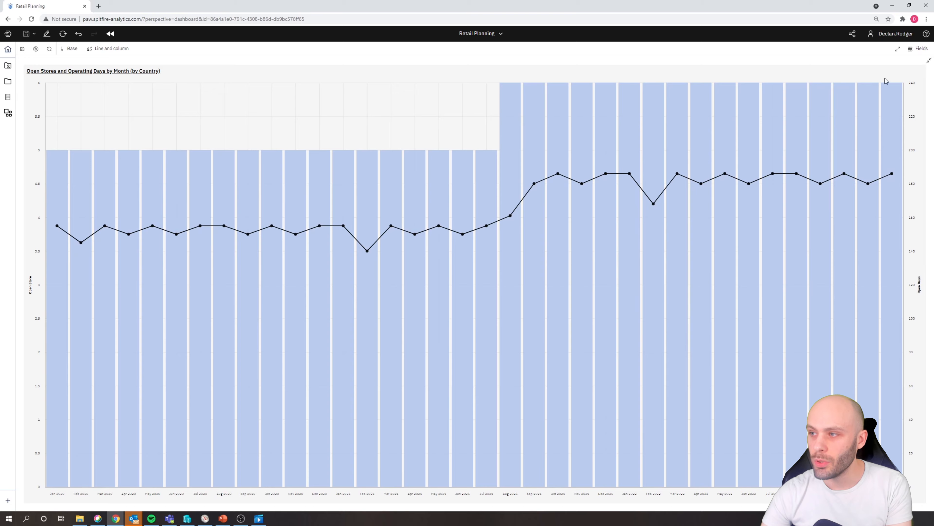
pyautogui.click(913, 54)
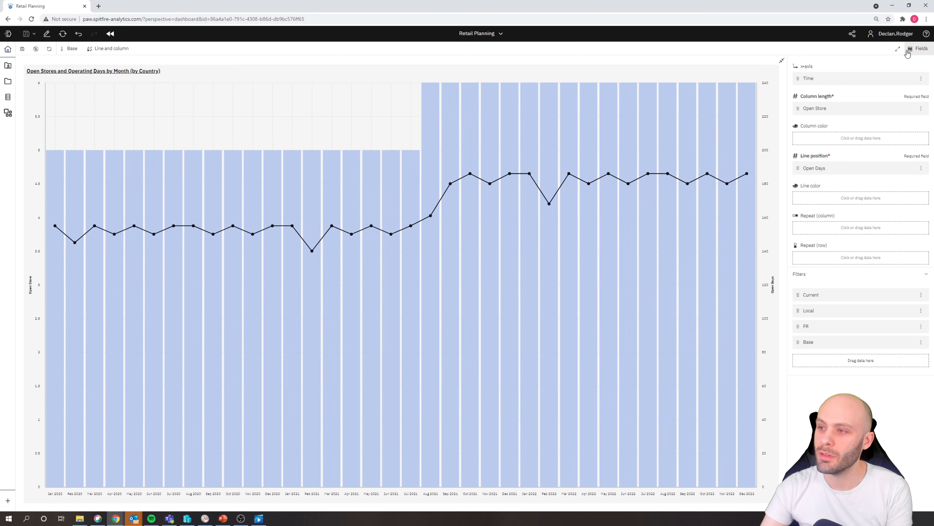
# - Set the Time dimension on the chart's x-axis to the PLAN_Period set
pyautogui.click(839, 80)
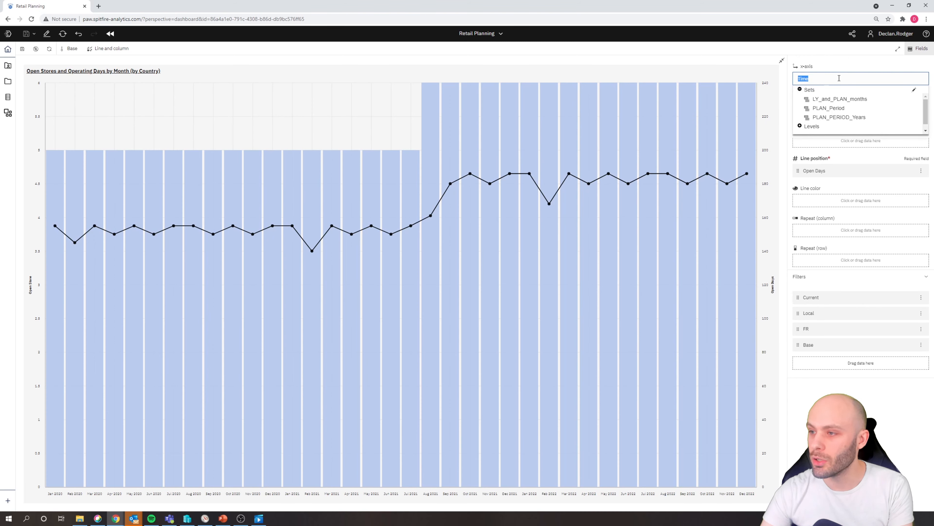
pyautogui.click(835, 62)
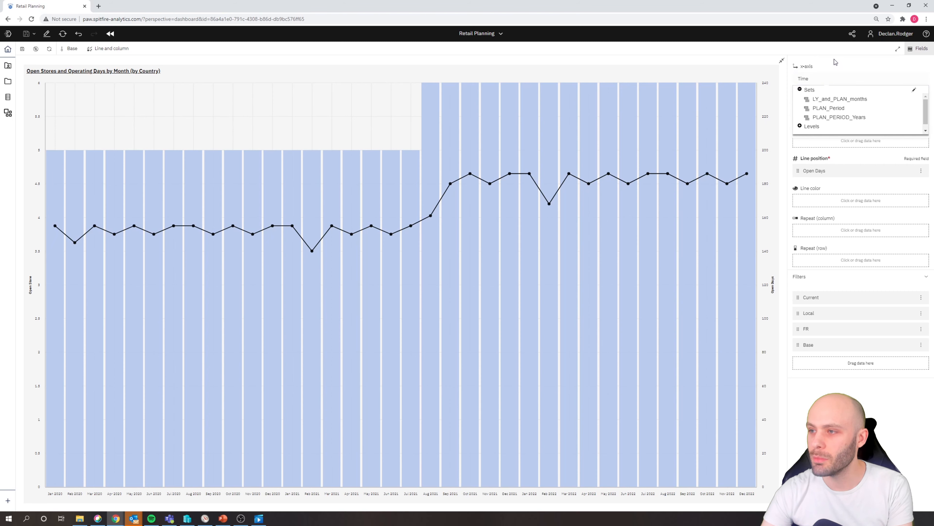
pyautogui.click(831, 78)
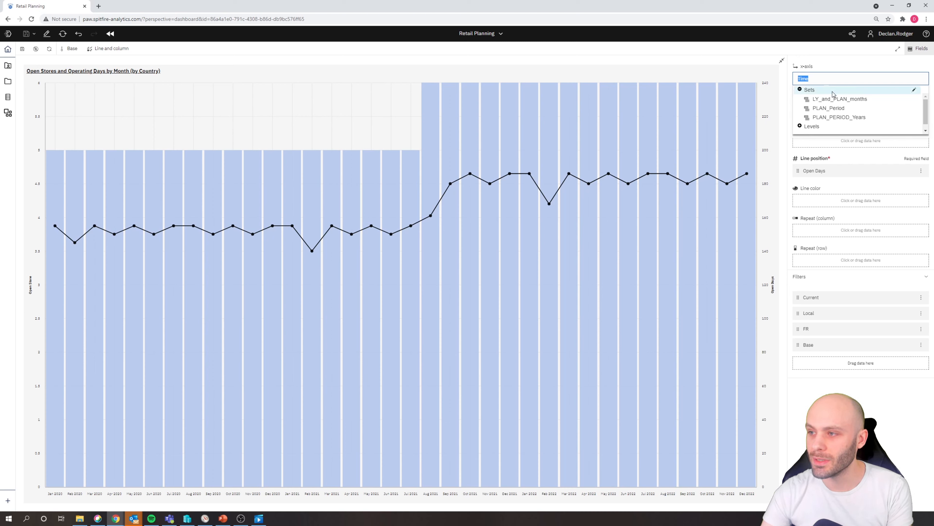
pyautogui.click(833, 109)
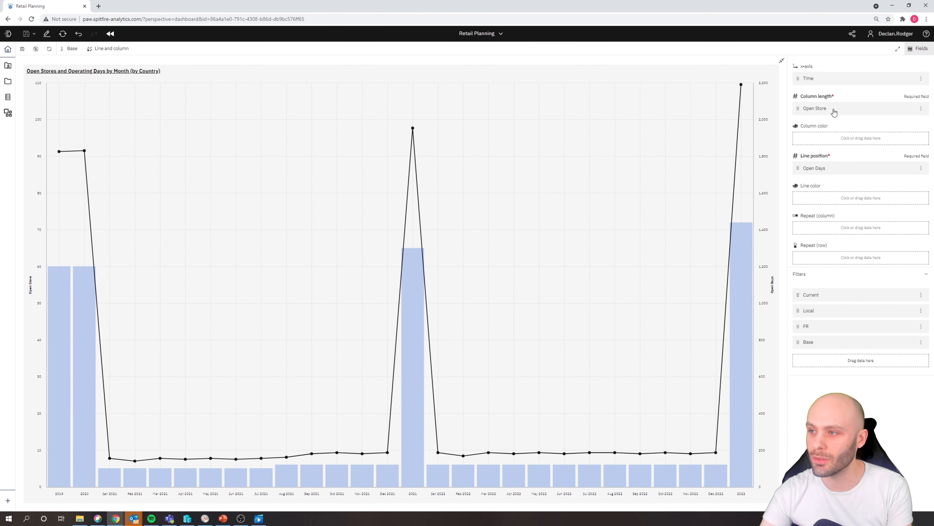
# - Open the set editor for the x-axis Time dimension to view its current members, and close it without changes
pyautogui.click(832, 79)
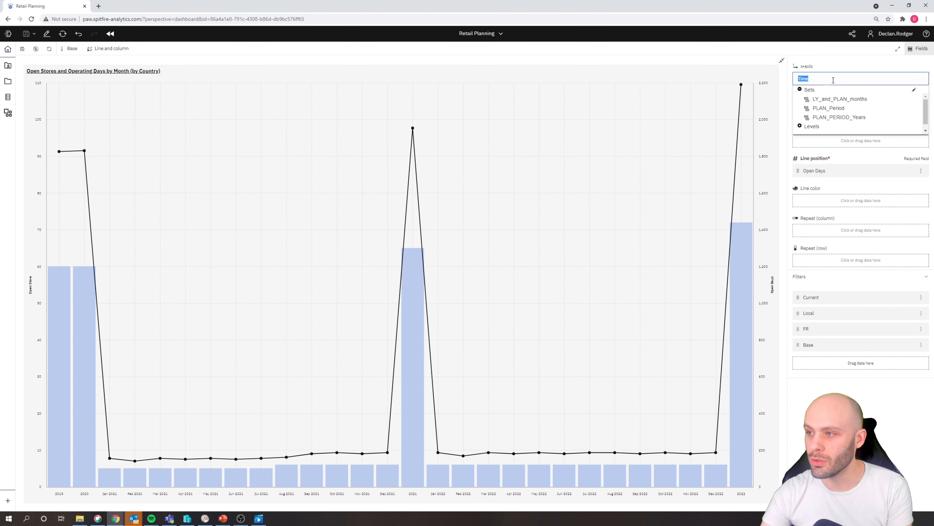
pyautogui.click(915, 90)
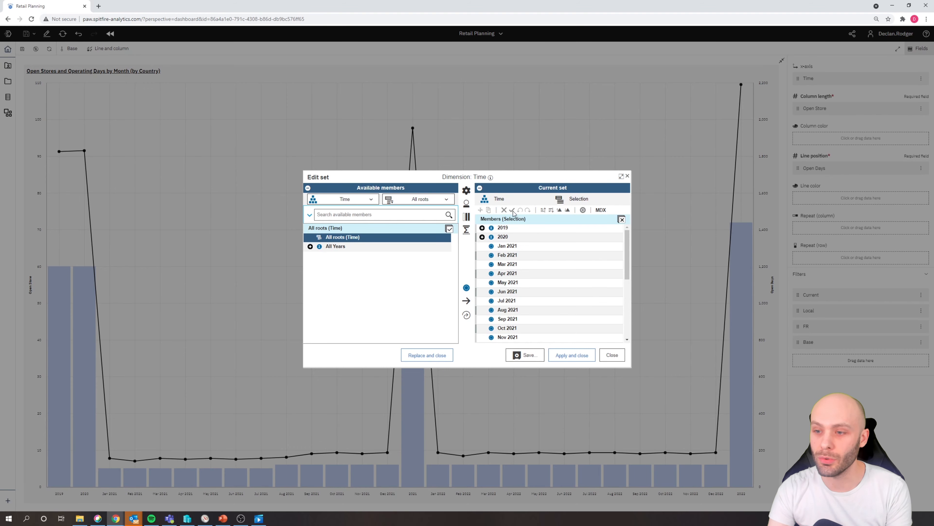
pyautogui.click(611, 356)
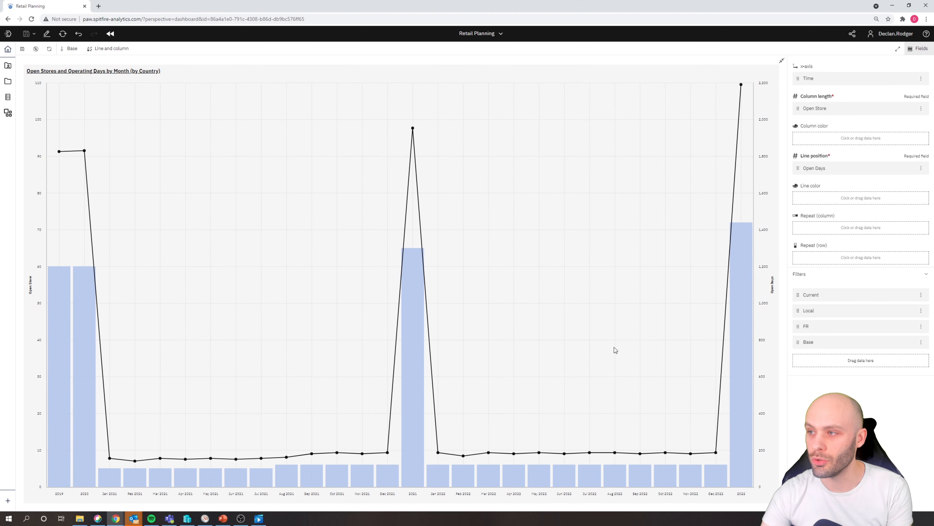
# - Hide the chart's field assignments, show the book in full screen, and restore the chart to its normal size
pyautogui.click(899, 51)
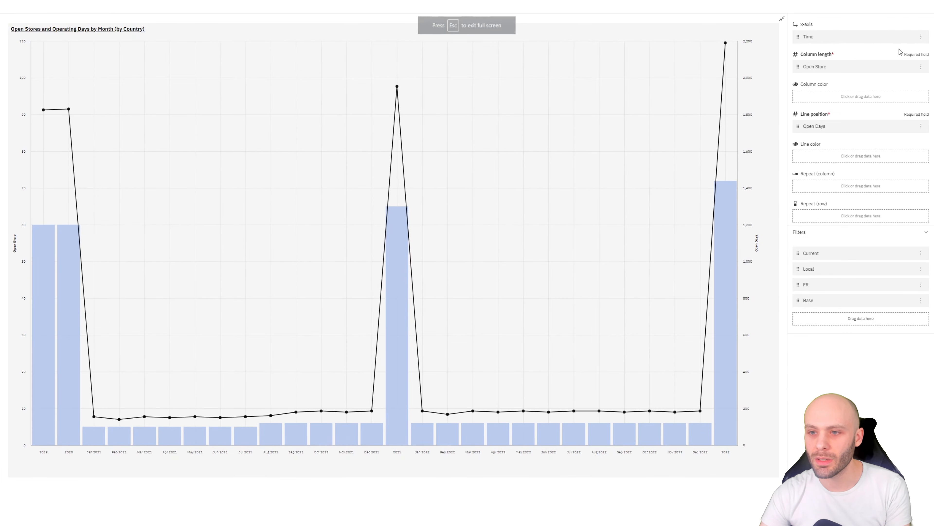
pyautogui.click(898, 9)
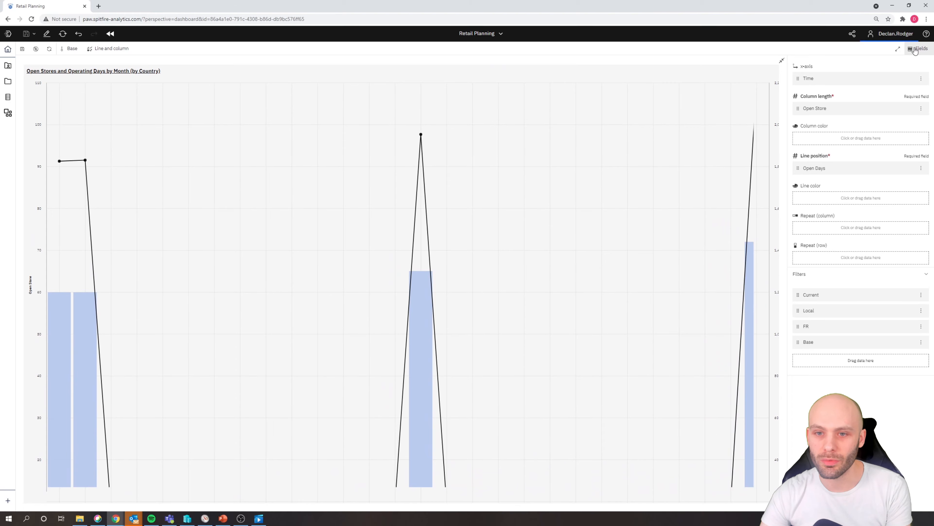
pyautogui.click(899, 50)
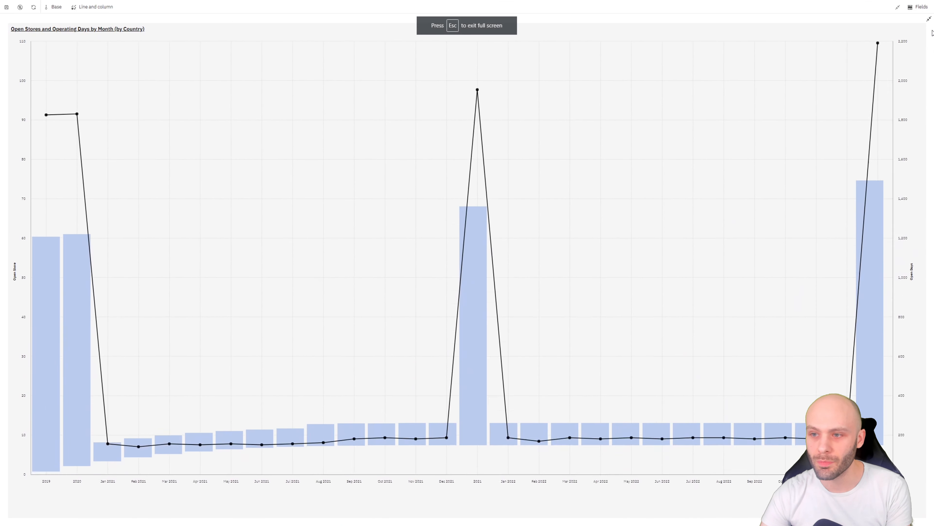
pyautogui.click(929, 19)
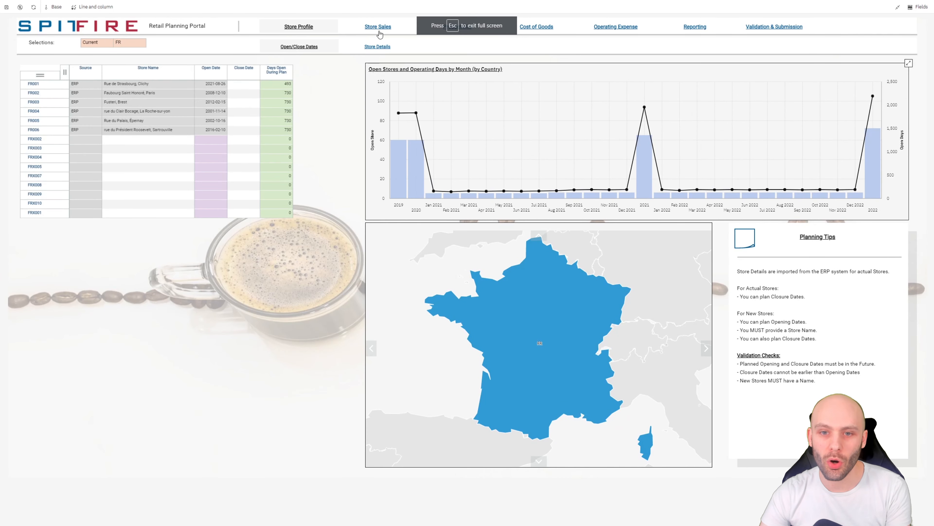
# - Open the Store Sales page and show the overview area of the revenue exploration
pyautogui.click(378, 28)
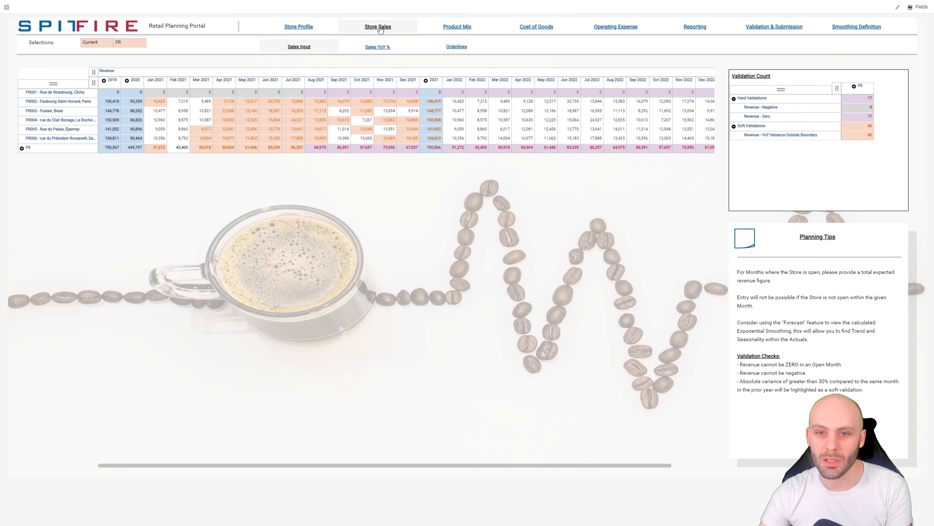
pyautogui.click(241, 121)
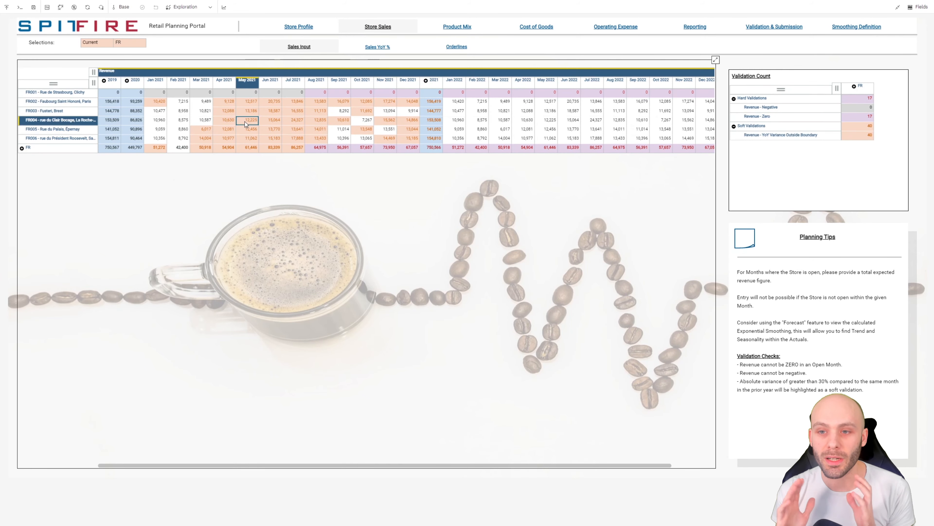
pyautogui.click(211, 8)
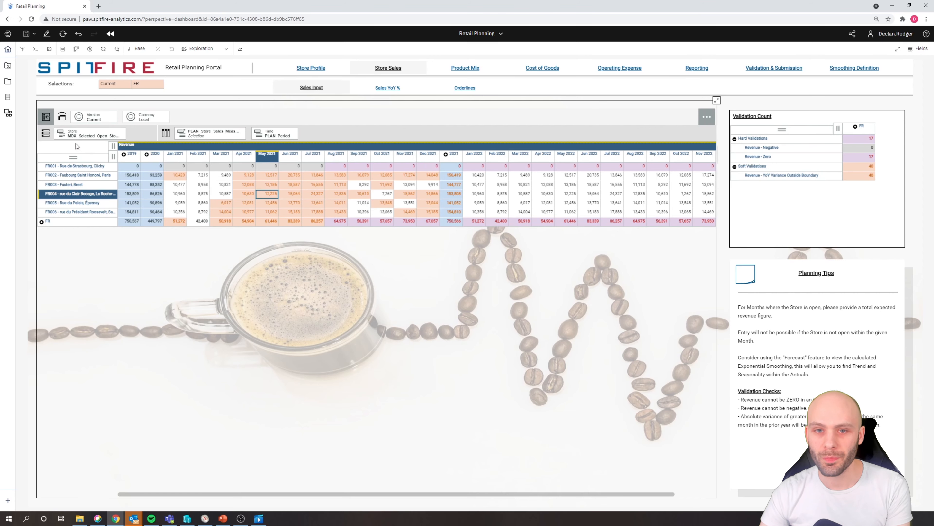
# - Show the data tree and expand Spitfire_Coffee's PLAN_Store_Sales cube down to the hierarchies of its Time dimension
pyautogui.click(10, 99)
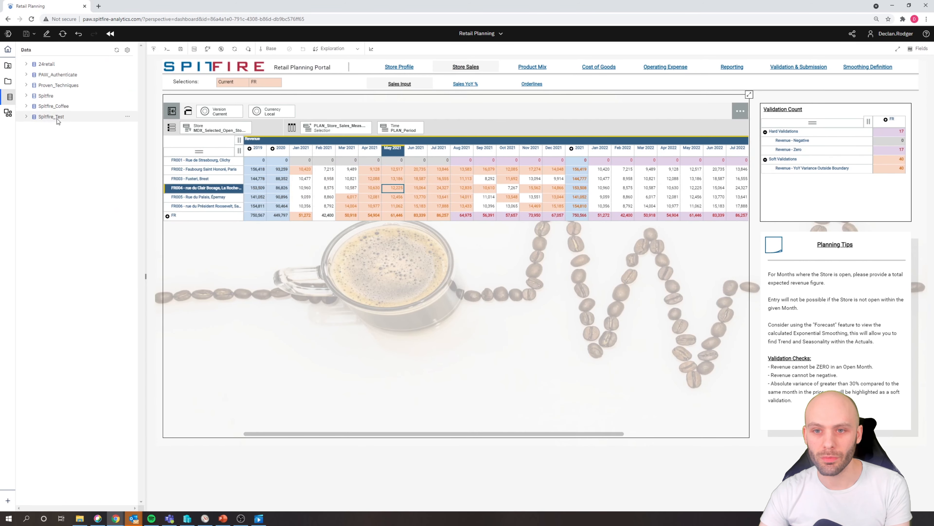
pyautogui.moveTo(175, 112)
pyautogui.click(171, 111)
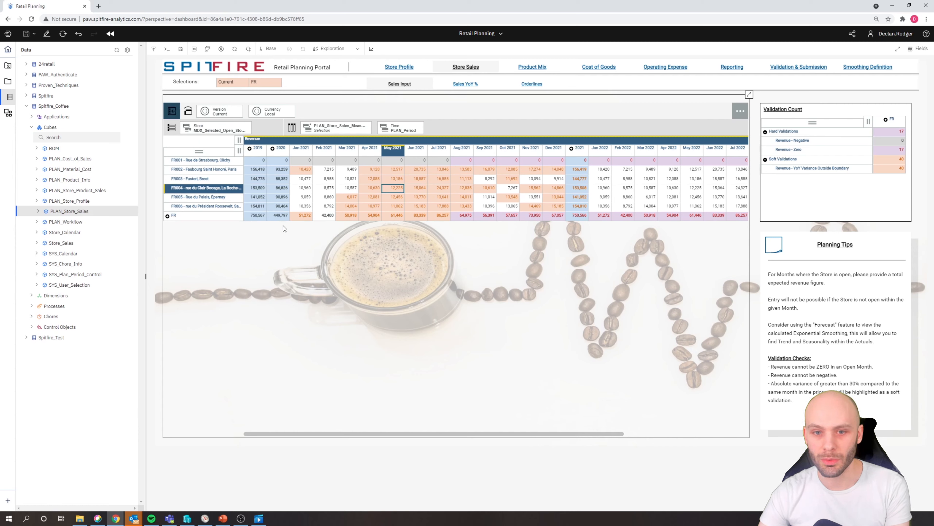
pyautogui.click(38, 212)
pyautogui.click(42, 222)
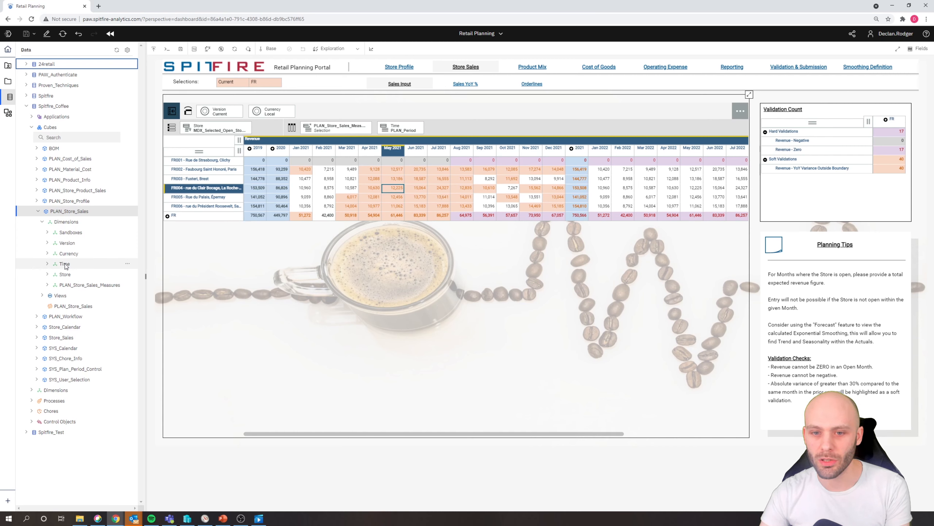
pyautogui.click(48, 264)
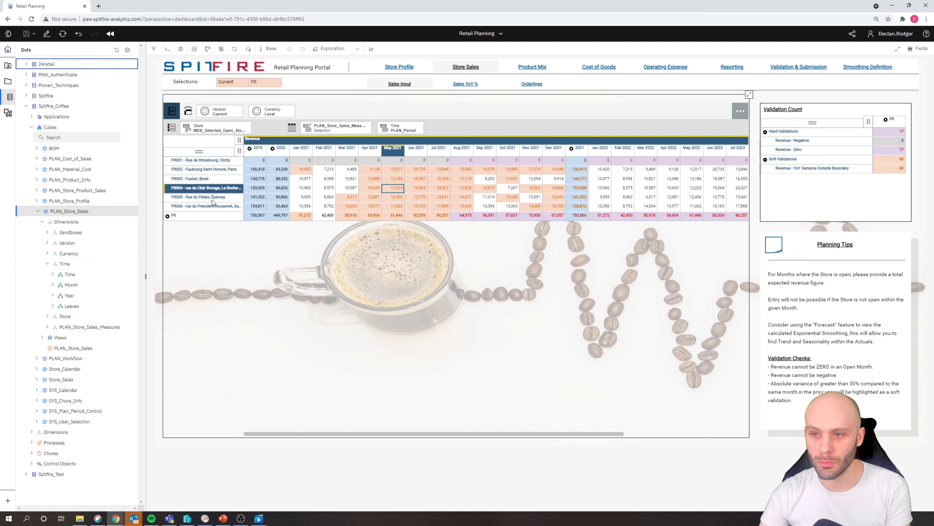
# - Remove the Time hierarchy from the revenue view's columns and, in edit mode, add the Month hierarchy as context
pyautogui.rightClick(398, 128)
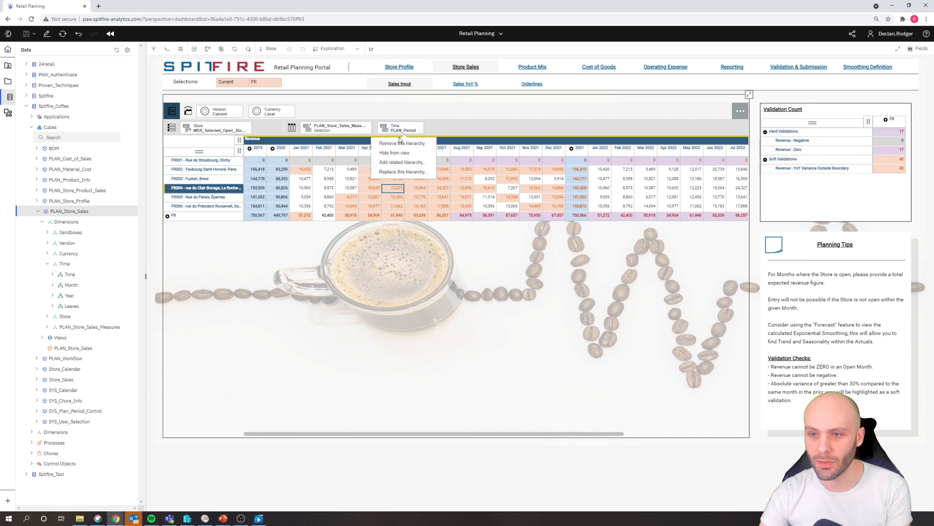
pyautogui.click(400, 144)
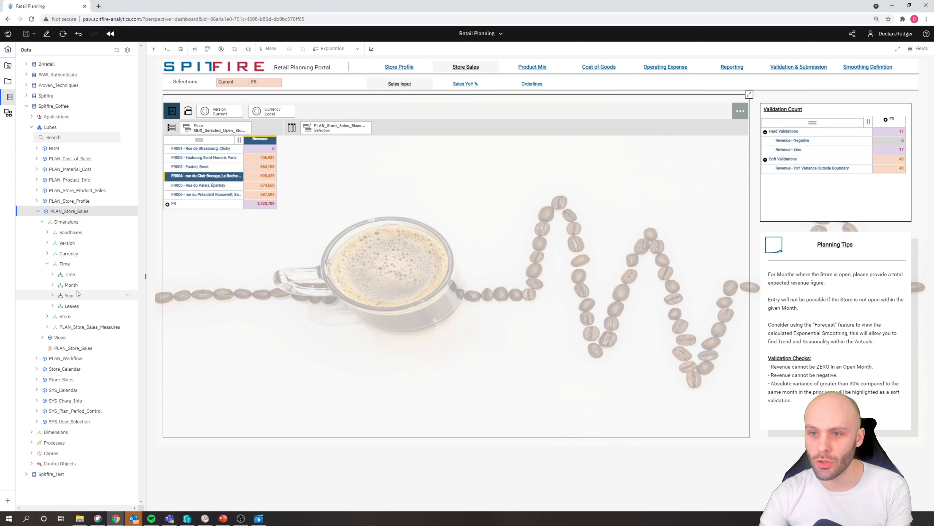
pyautogui.moveTo(73, 286); pyautogui.dragTo(300, 111)
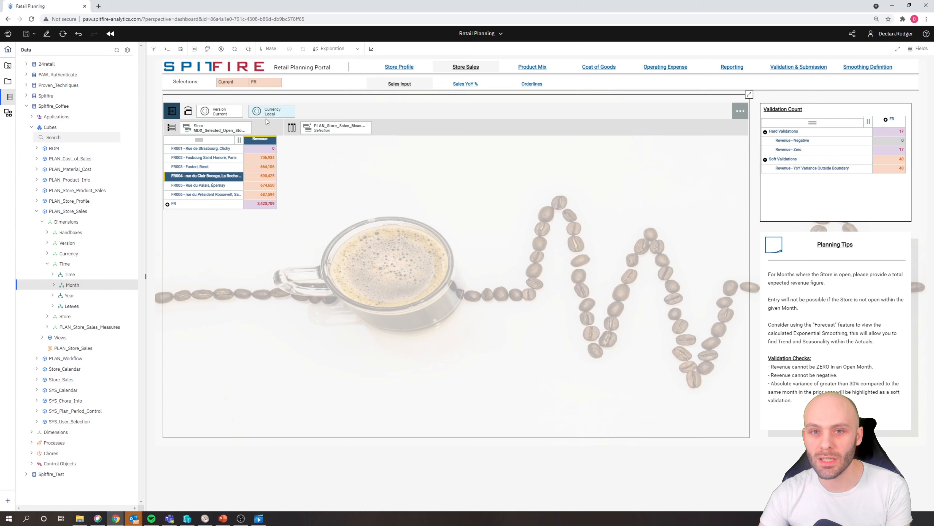
pyautogui.click(46, 37)
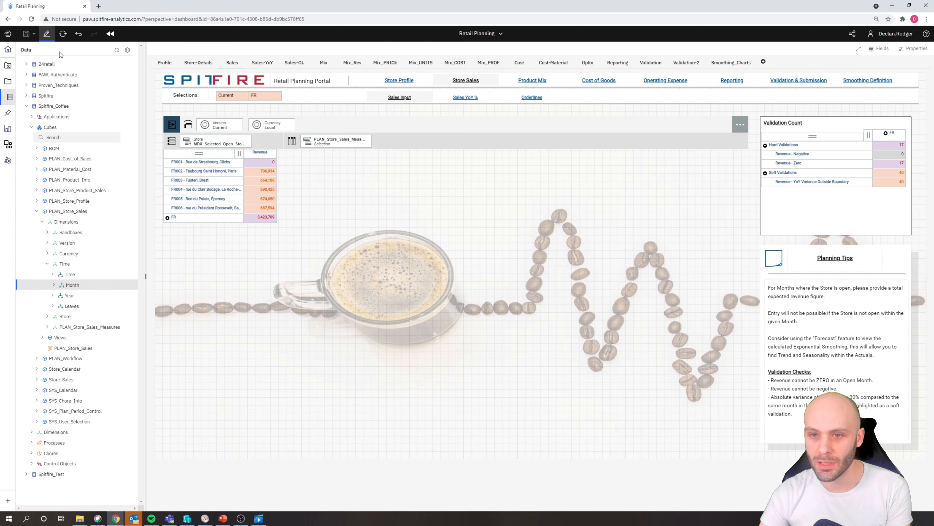
pyautogui.moveTo(89, 282); pyautogui.dragTo(301, 128)
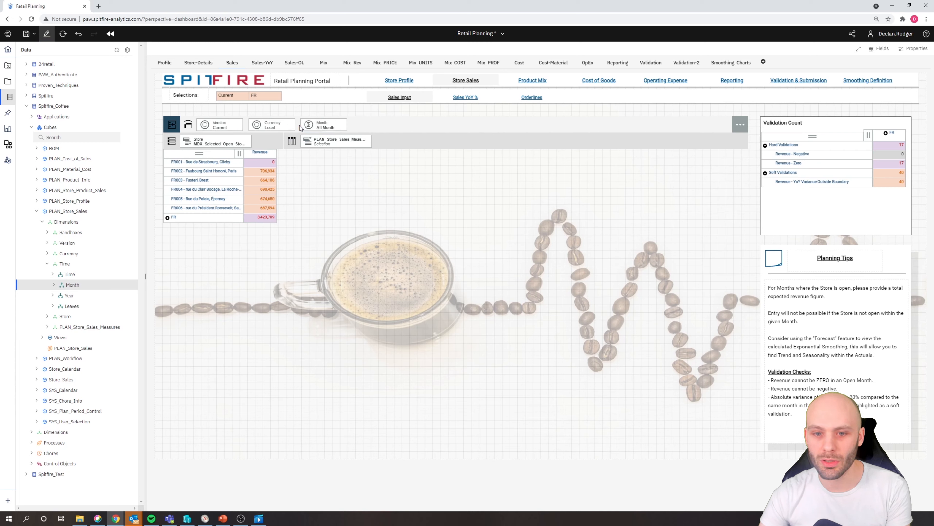
# - Add the Time dimension's Year hierarchy to the revenue view's context and hide the data tree
pyautogui.moveTo(69, 299); pyautogui.dragTo(352, 128)
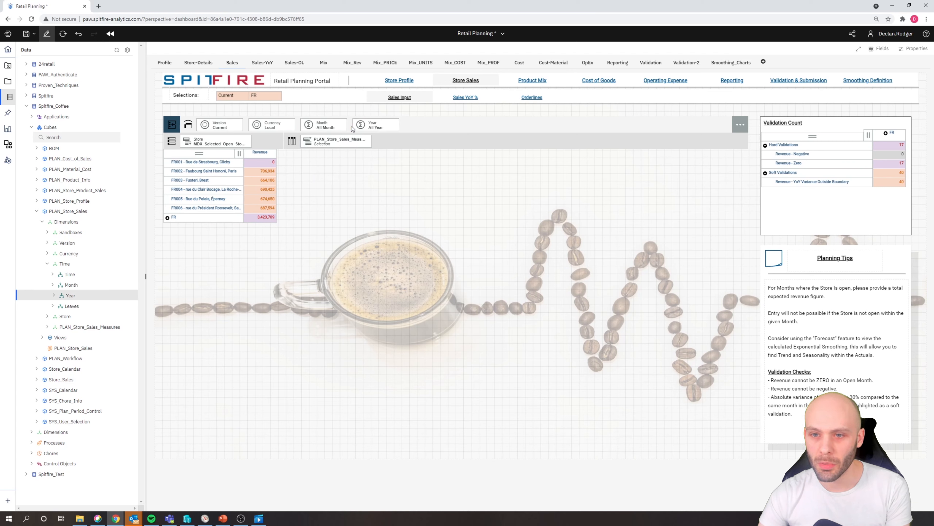
pyautogui.click(10, 102)
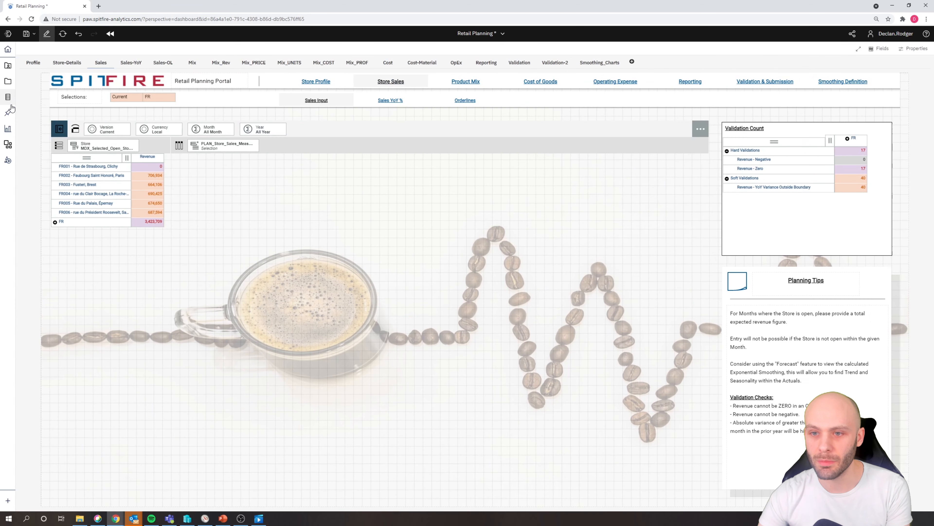
# - Change the revenue exploration's visualization to a line chart and maximize it
pyautogui.click(336, 147)
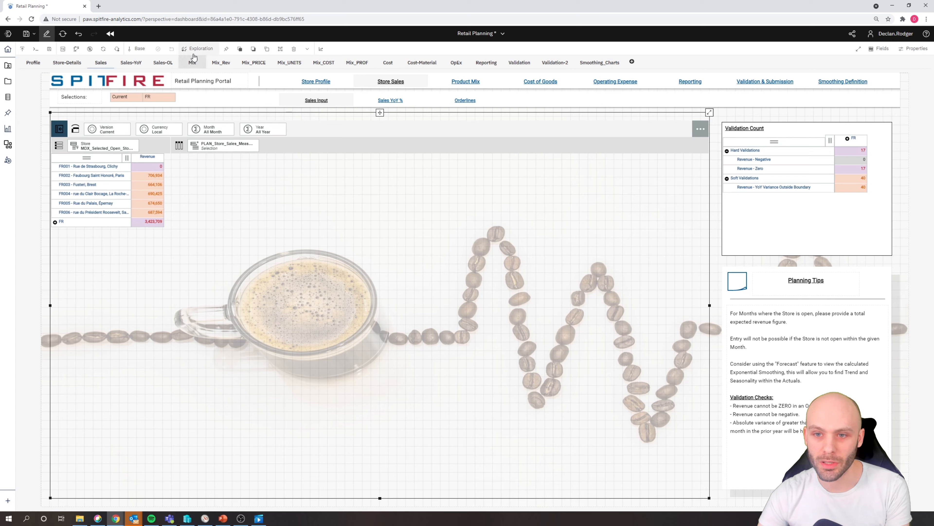
pyautogui.click(206, 51)
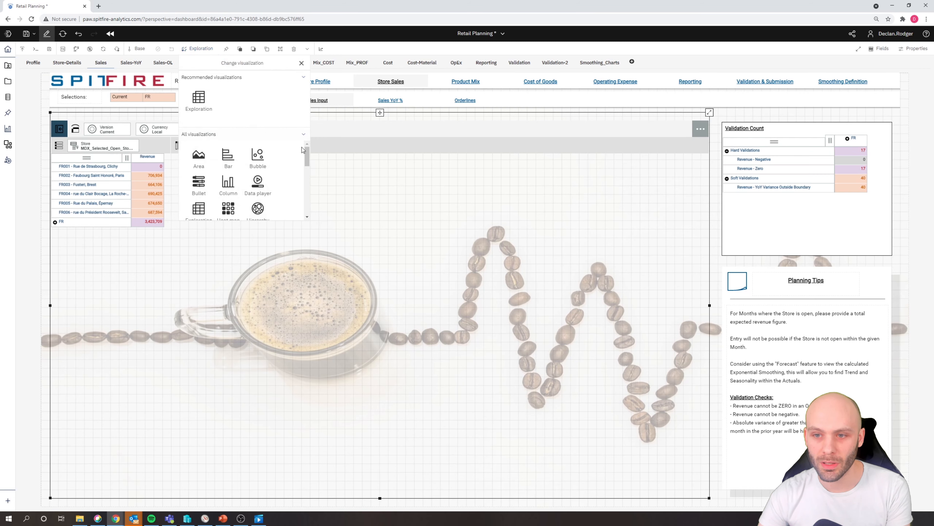
pyautogui.moveTo(308, 156); pyautogui.dragTo(300, 174)
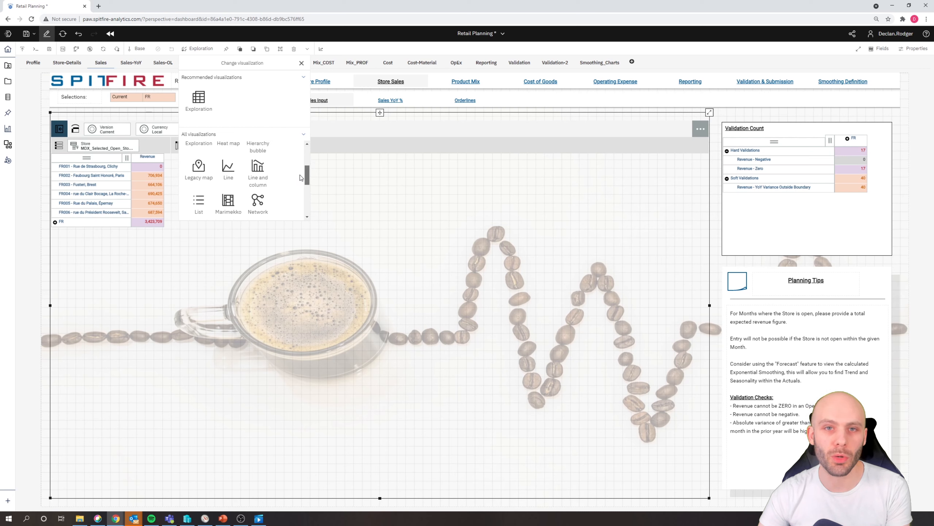
pyautogui.click(229, 169)
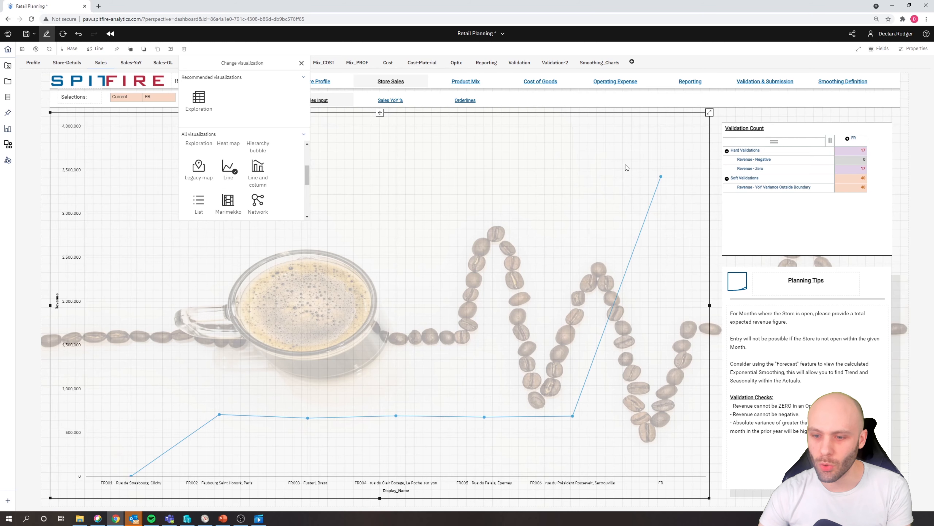
pyautogui.click(710, 112)
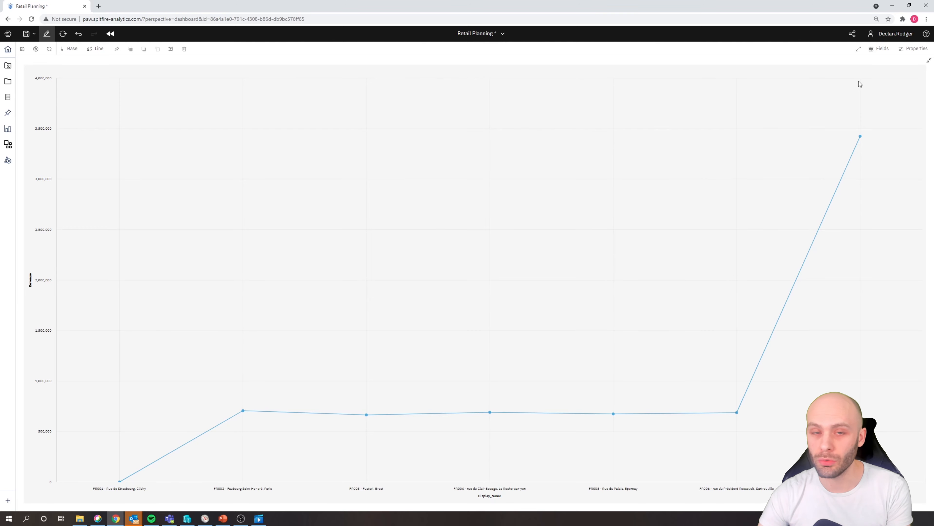
# - Show the line chart's field assignments, assign Month to the x-axis, and colour the lines by the Store selection
pyautogui.click(882, 50)
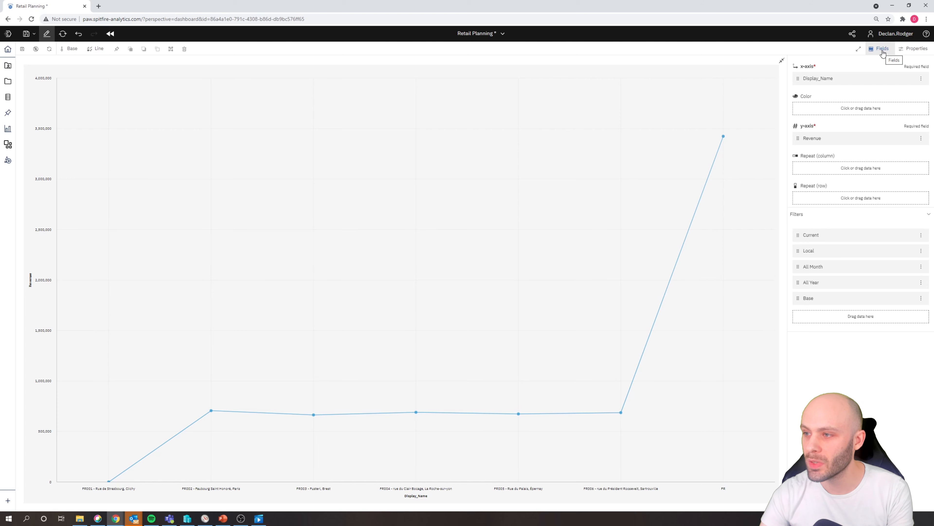
pyautogui.moveTo(823, 82)
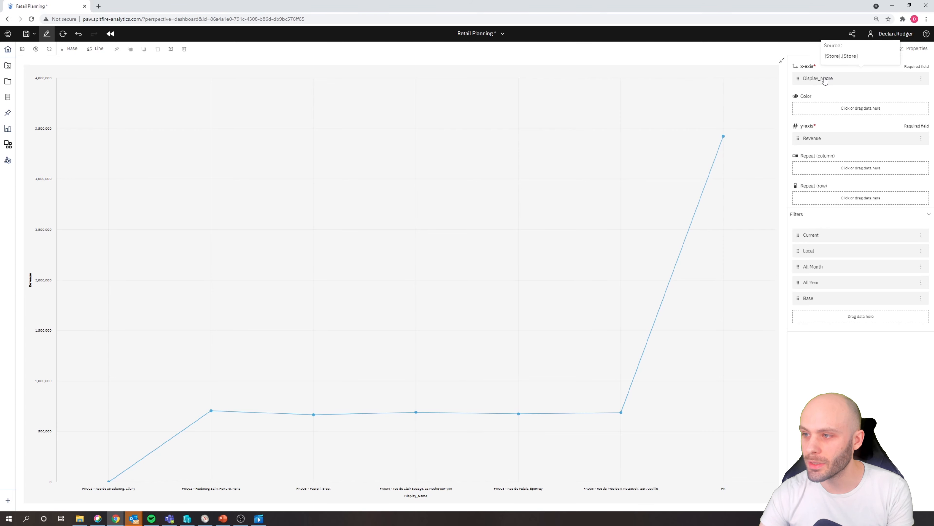
pyautogui.moveTo(832, 142)
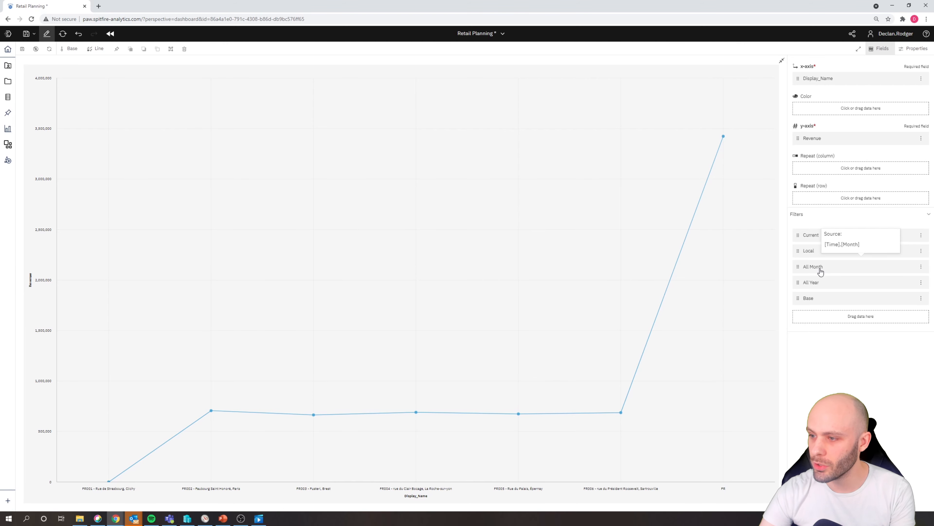
pyautogui.moveTo(820, 272); pyautogui.dragTo(815, 82)
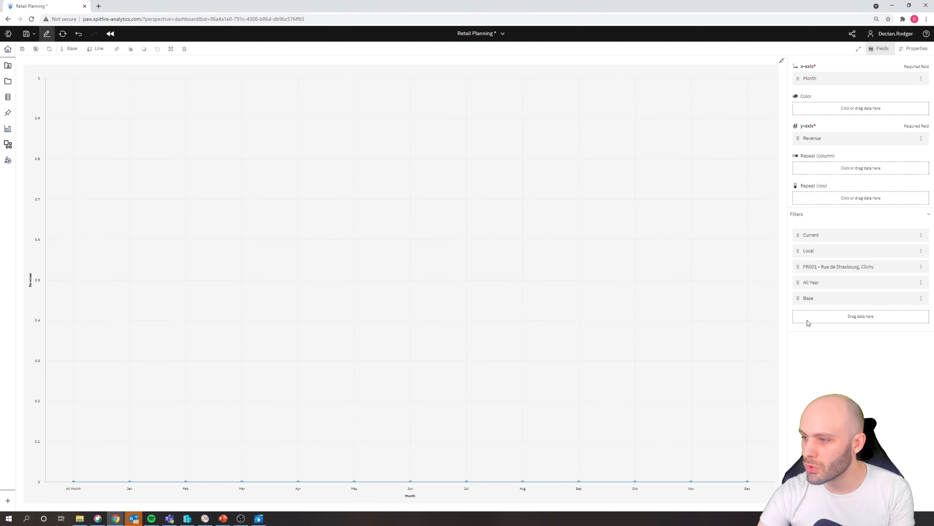
pyautogui.moveTo(837, 239); pyautogui.dragTo(823, 109)
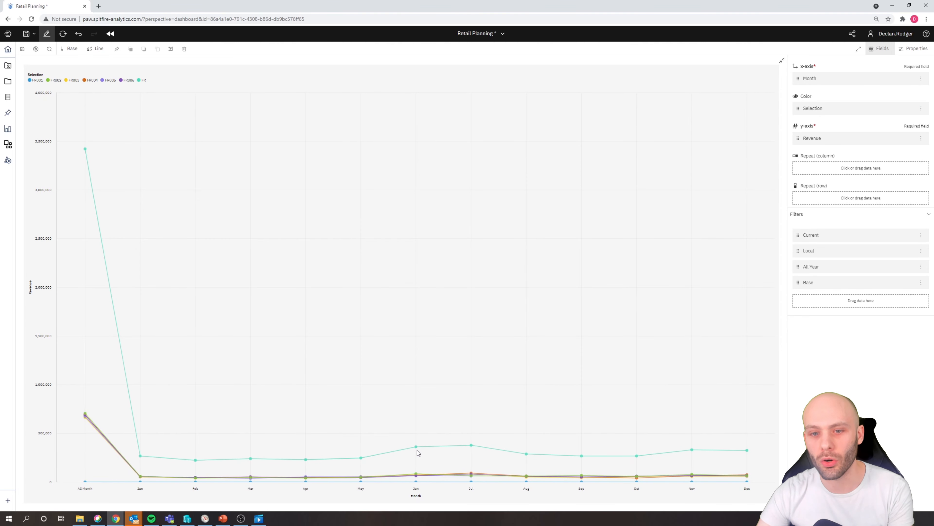
pyautogui.moveTo(417, 449)
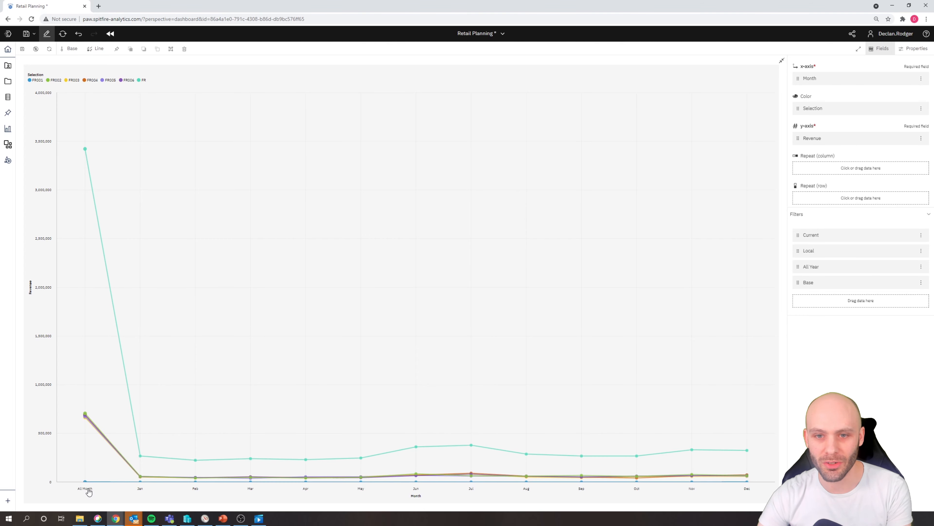
pyautogui.moveTo(89, 491)
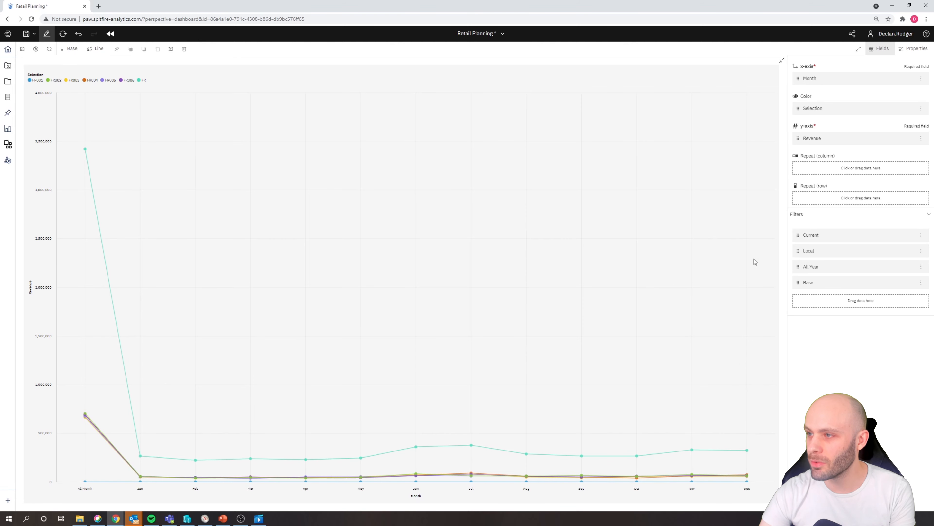
# - Limit the chart's x-axis to level000 of the Month hierarchy
pyautogui.click(822, 82)
pyautogui.click(800, 99)
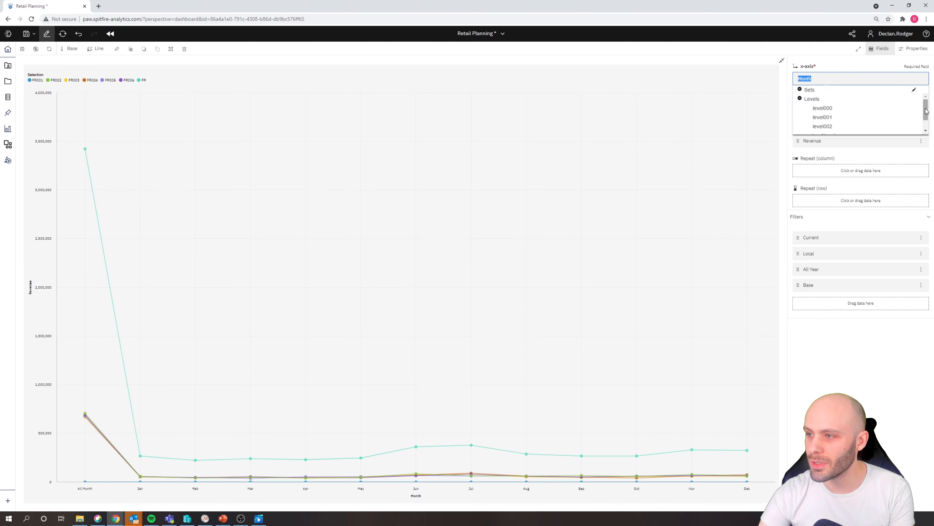
pyautogui.scroll(-1, 908, 114)
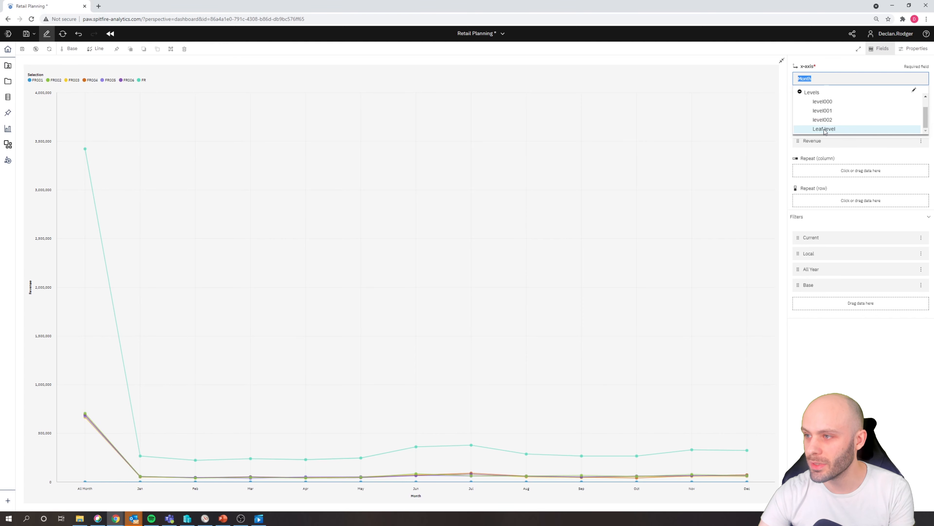
pyautogui.click(827, 103)
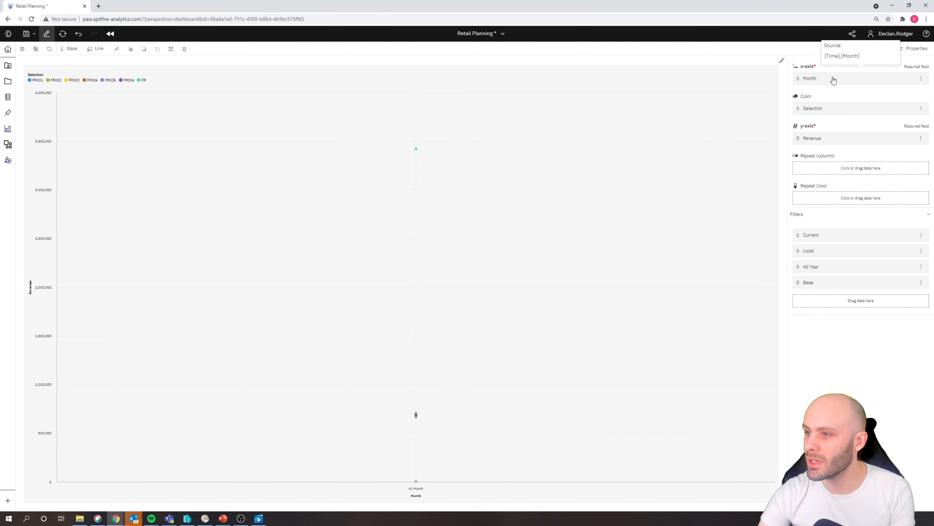
# - Set the chart's x-axis to level001 of the Month hierarchy
pyautogui.click(834, 80)
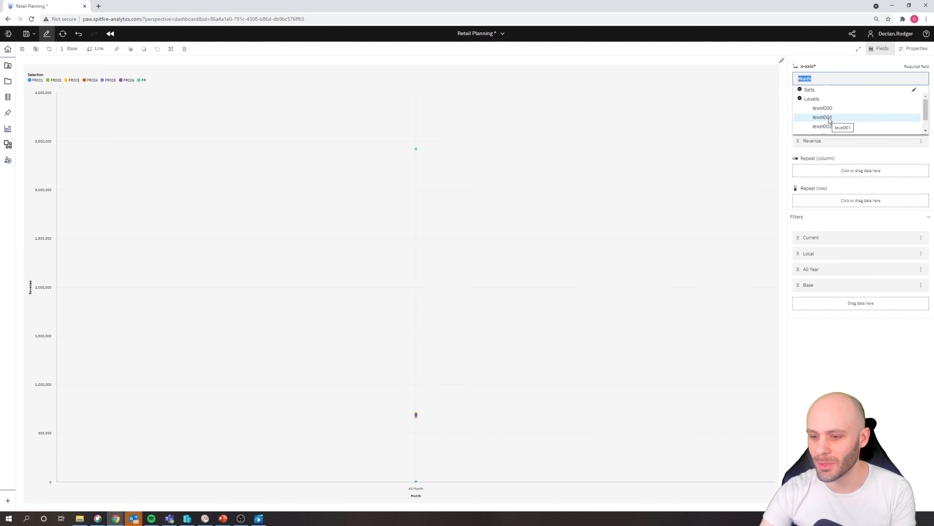
pyautogui.click(829, 119)
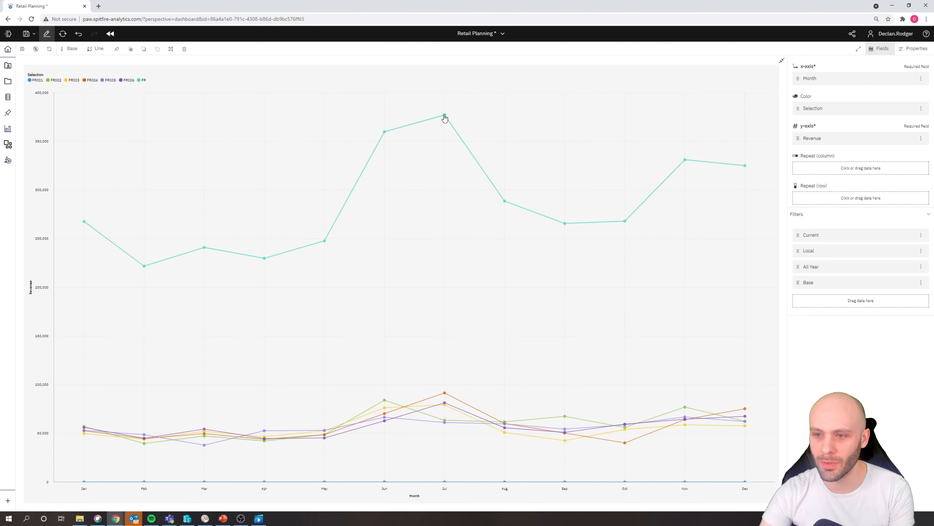
pyautogui.moveTo(444, 118)
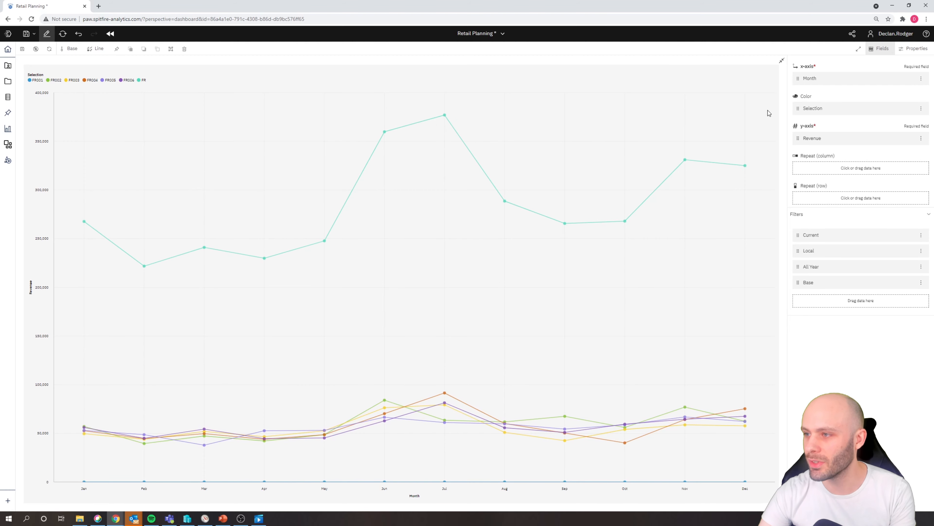
# - Open the store set used for the chart's colours for editing and remove the FR total from it
pyautogui.click(812, 111)
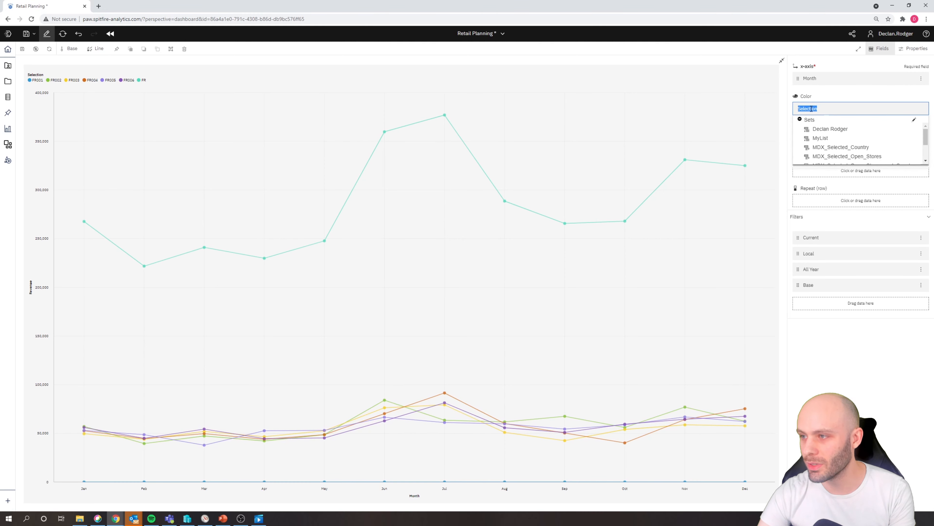
pyautogui.moveTo(926, 140); pyautogui.dragTo(924, 154)
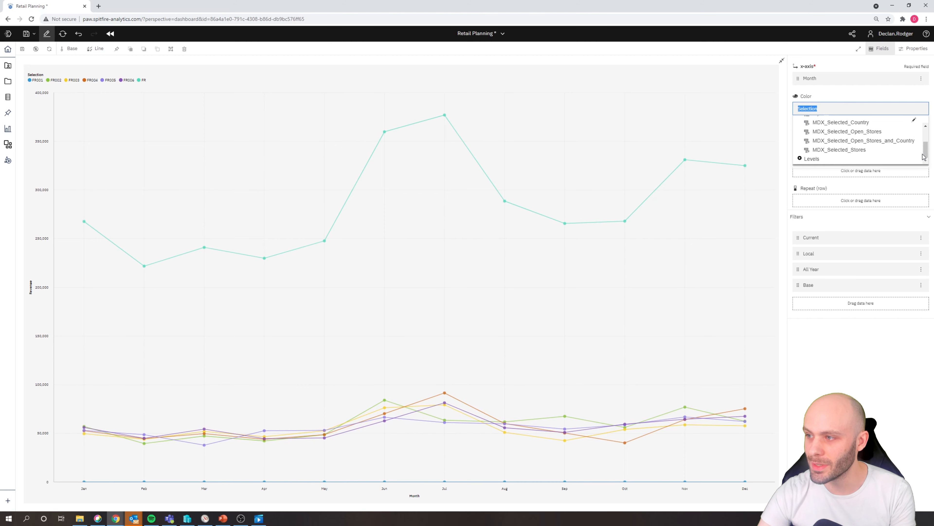
pyautogui.click(799, 159)
pyautogui.scroll(-1, 845, 155)
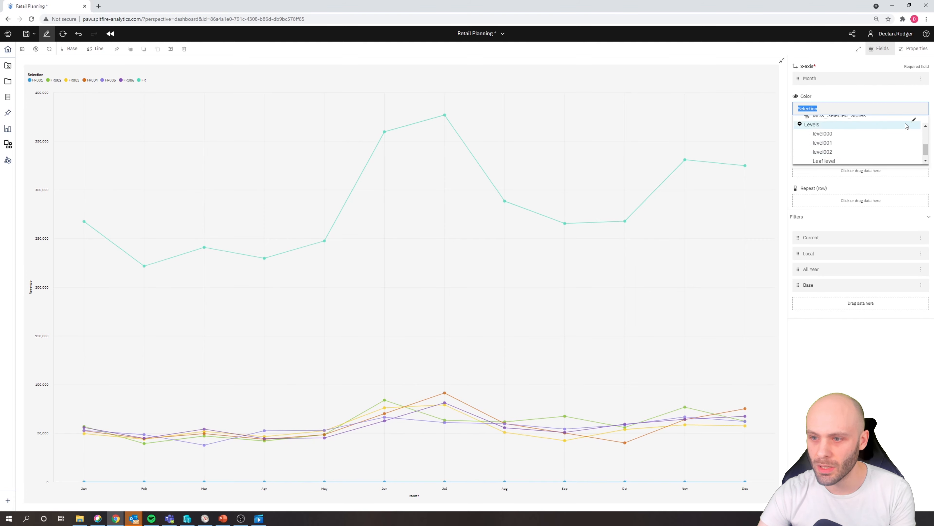
pyautogui.click(914, 120)
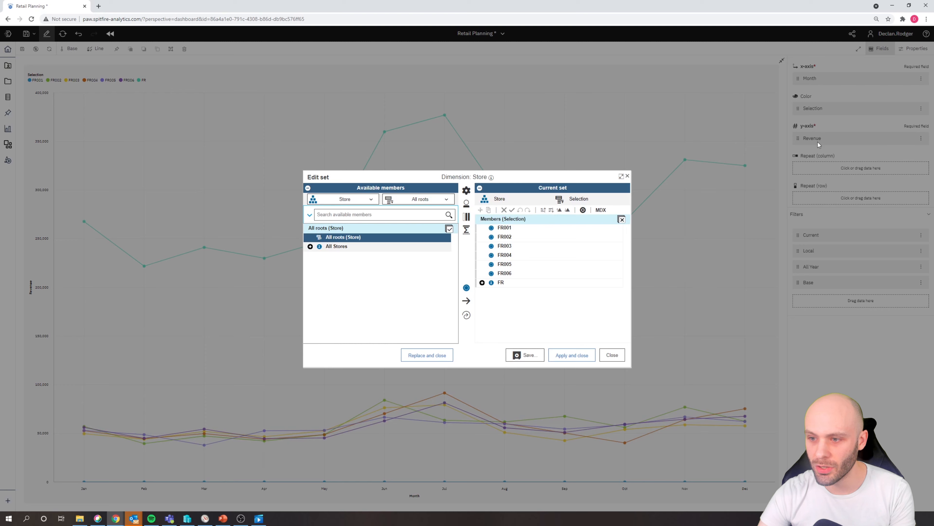
pyautogui.click(500, 282)
pyautogui.rightClick(500, 283)
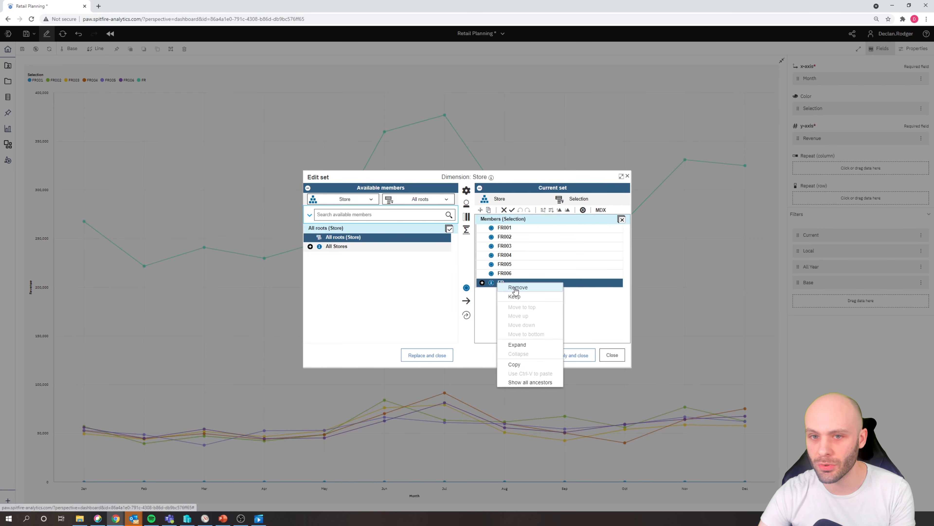
pyautogui.click(509, 289)
# - Show the stores in the set by their Display_Name alias and apply the set to the chart
pyautogui.click(467, 204)
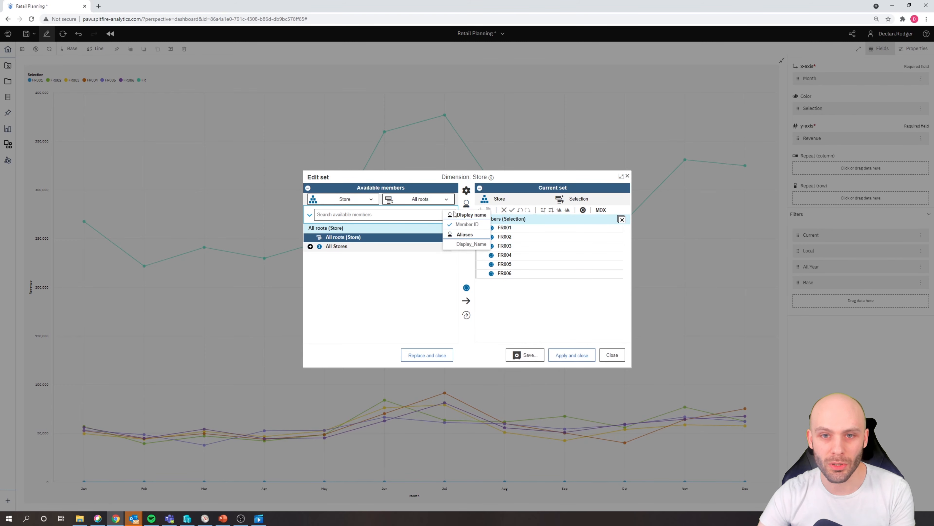
pyautogui.click(461, 246)
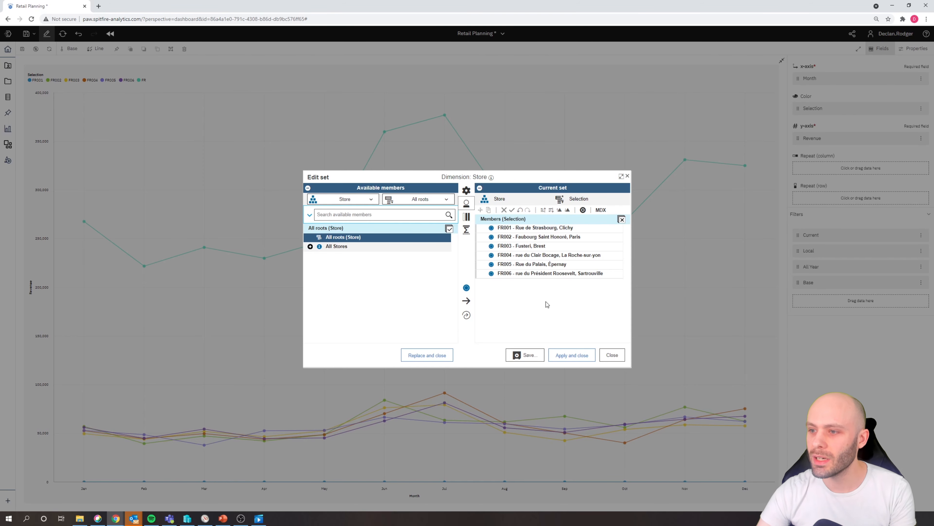
pyautogui.click(572, 355)
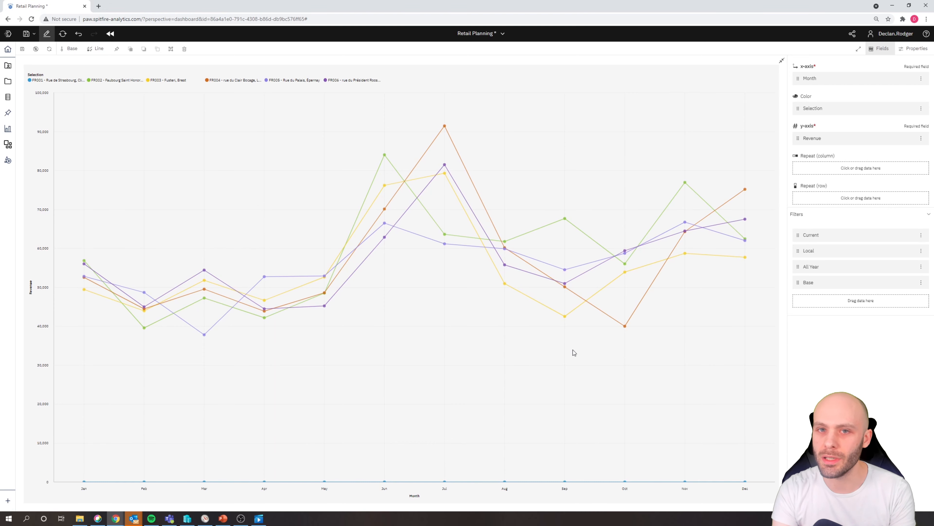
# - Filter the chart to the year 2021, switch the filter to 2018, and set it back to 2021
pyautogui.click(813, 267)
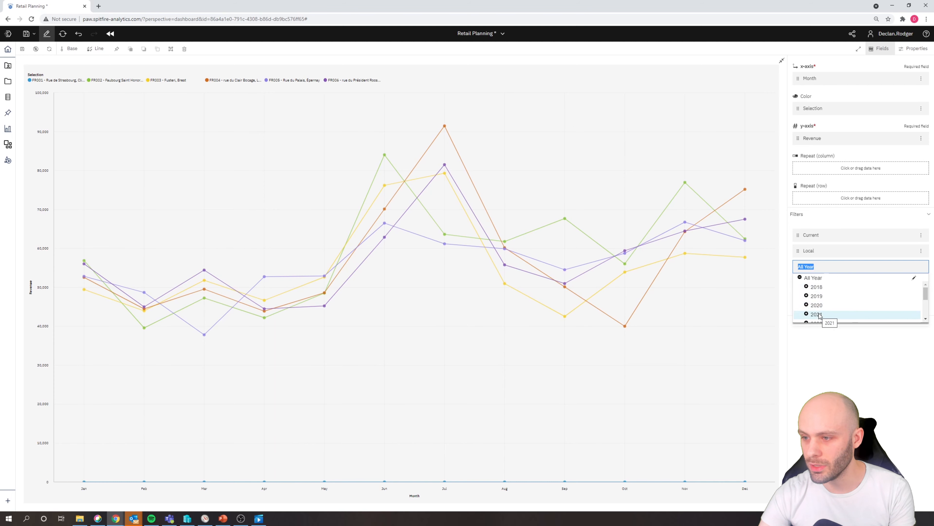
pyautogui.click(817, 314)
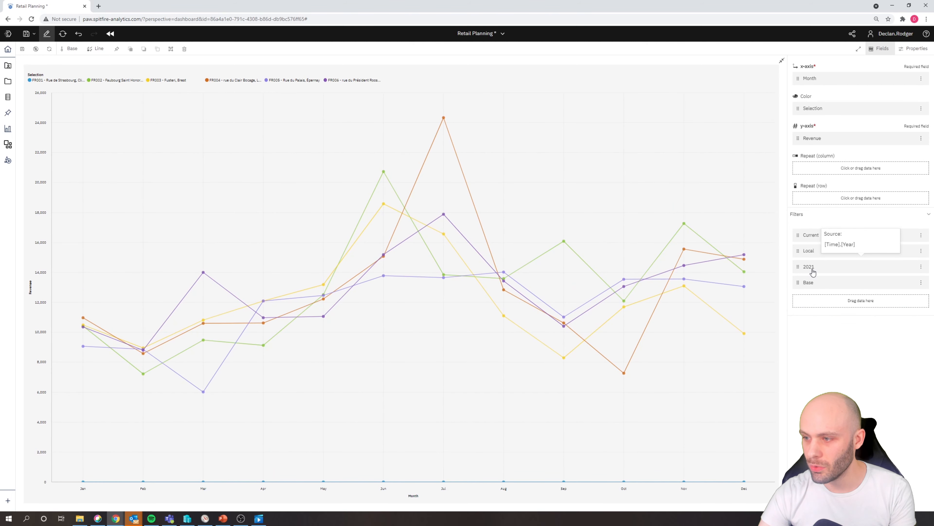
pyautogui.click(812, 272)
pyautogui.click(826, 289)
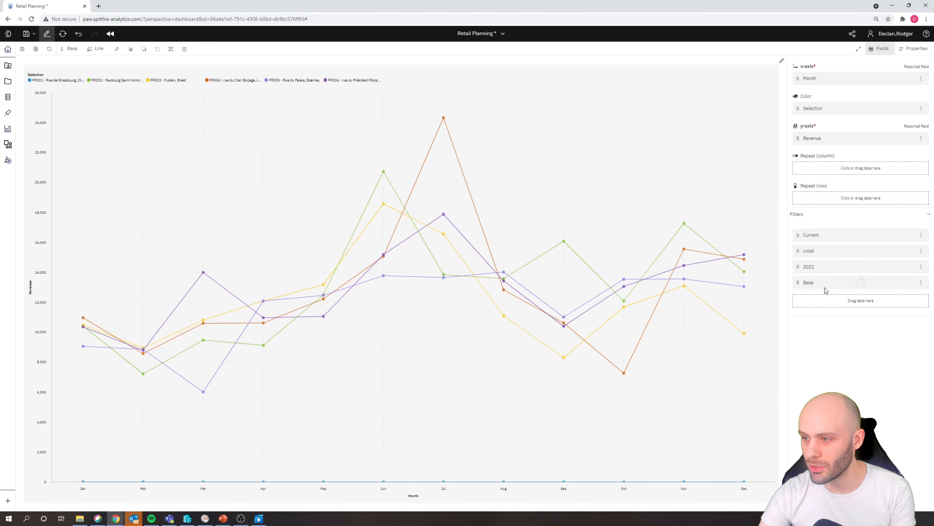
pyautogui.click(820, 271)
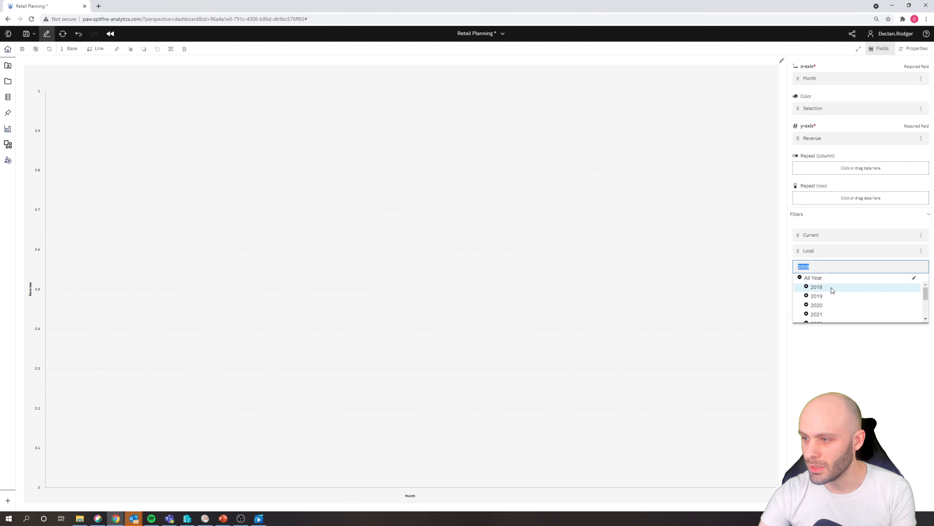
pyautogui.click(821, 315)
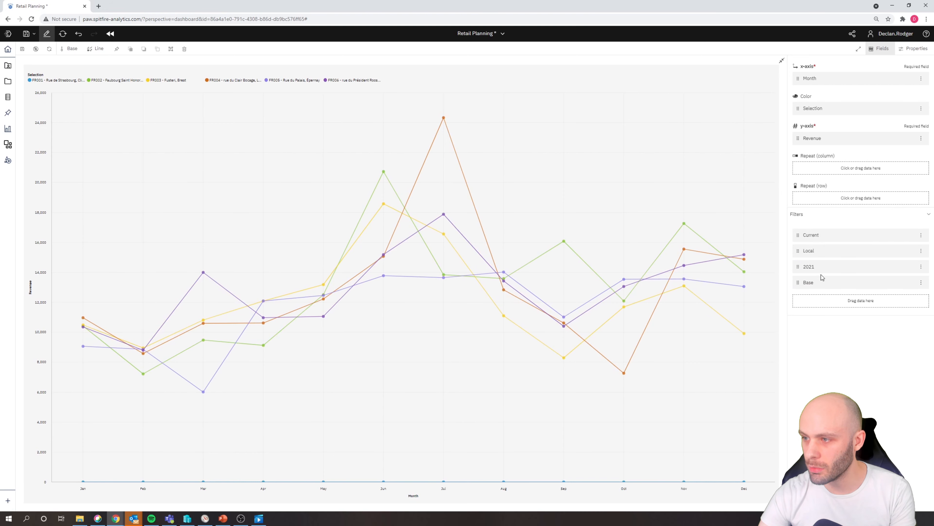
# - Repeat the chart in rows by the Year filter dimension and suppress zeros on rows
pyautogui.moveTo(817, 272); pyautogui.dragTo(826, 203)
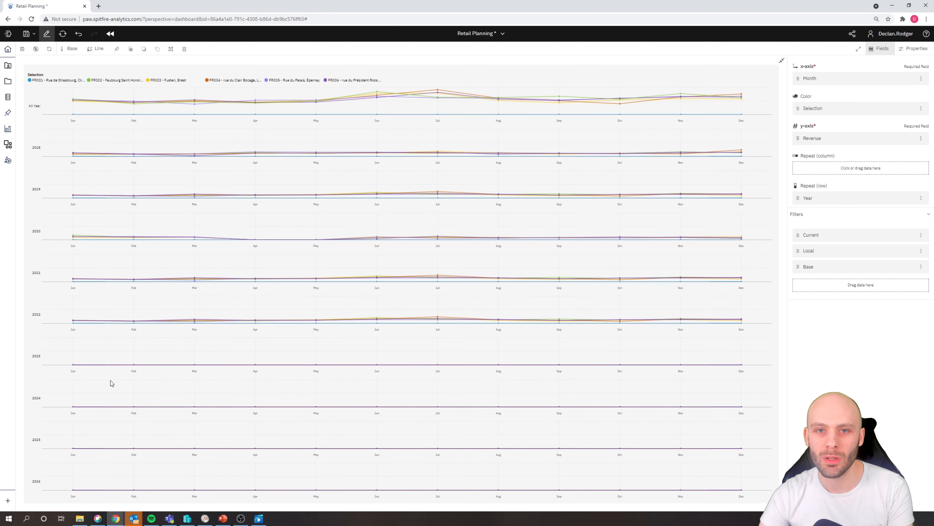
pyautogui.click(36, 50)
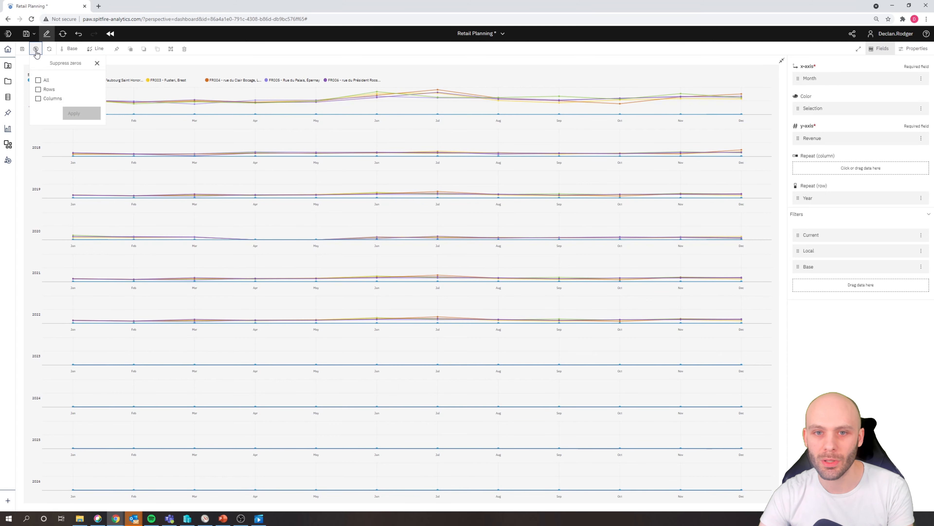
pyautogui.click(38, 89)
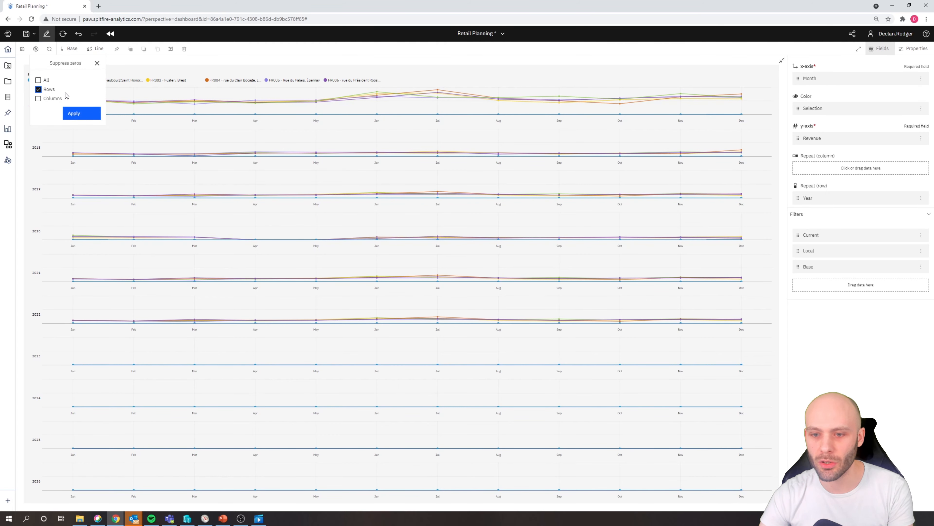
pyautogui.click(79, 115)
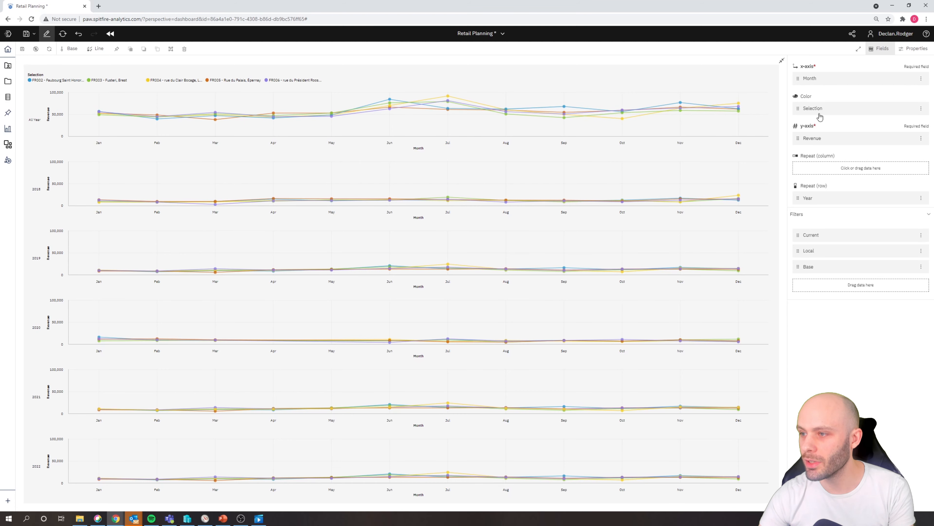
# - Limit the row repeat to level001 of the Year hierarchy
pyautogui.click(820, 198)
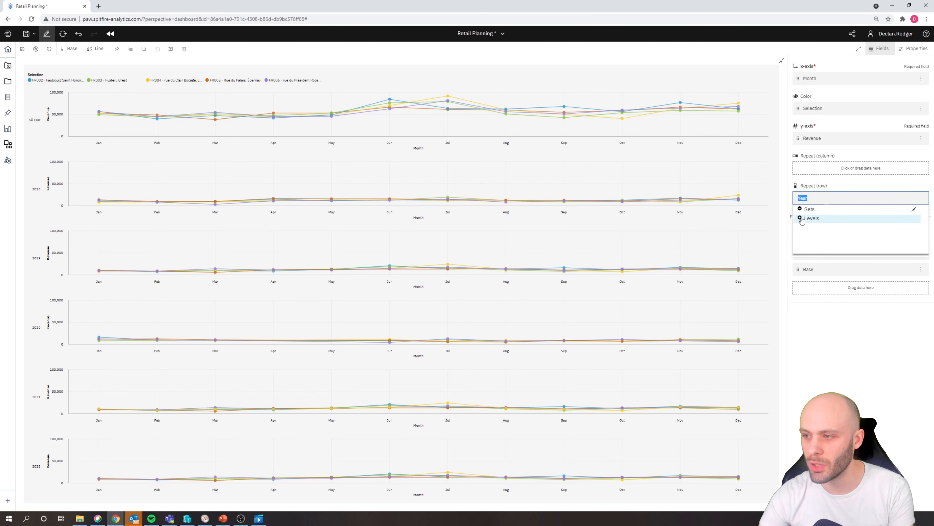
pyautogui.click(801, 218)
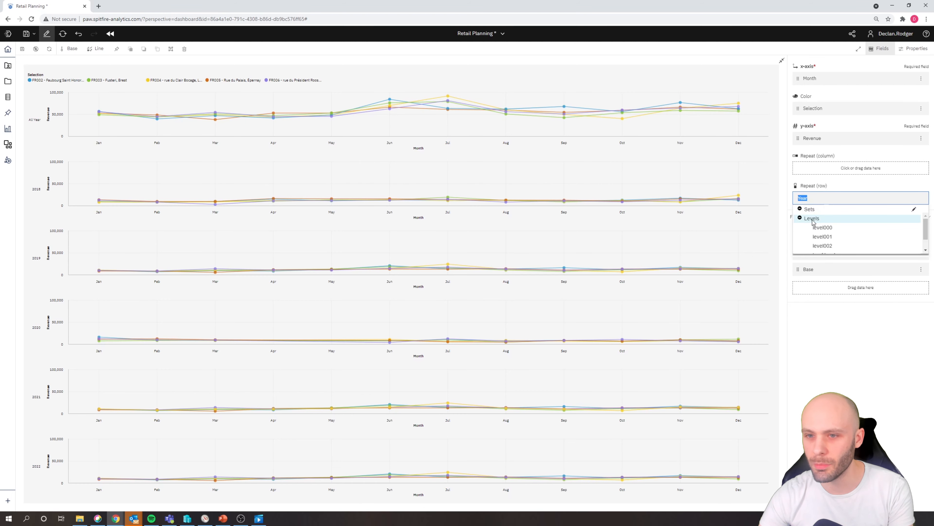
pyautogui.click(828, 237)
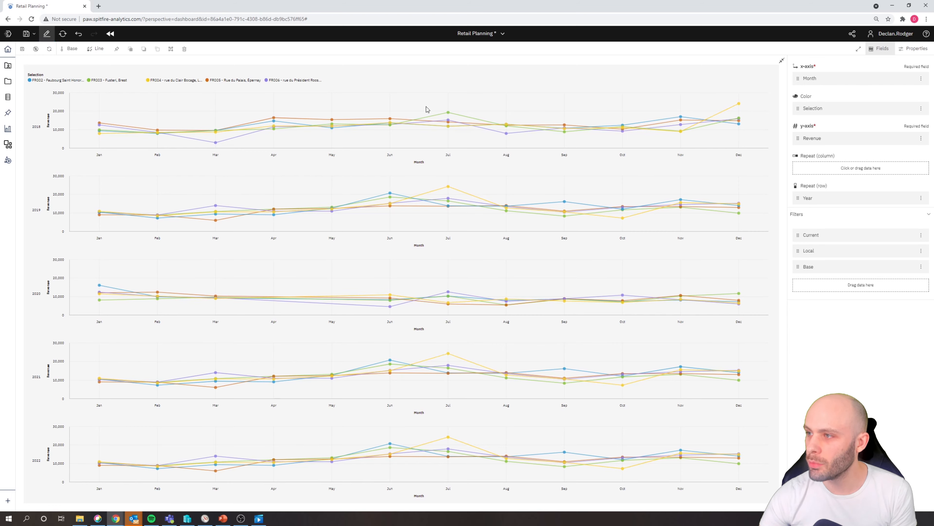
# - Turn on dimension synchronization for the chart and exclude Store, Version and Currency from it
pyautogui.click(907, 51)
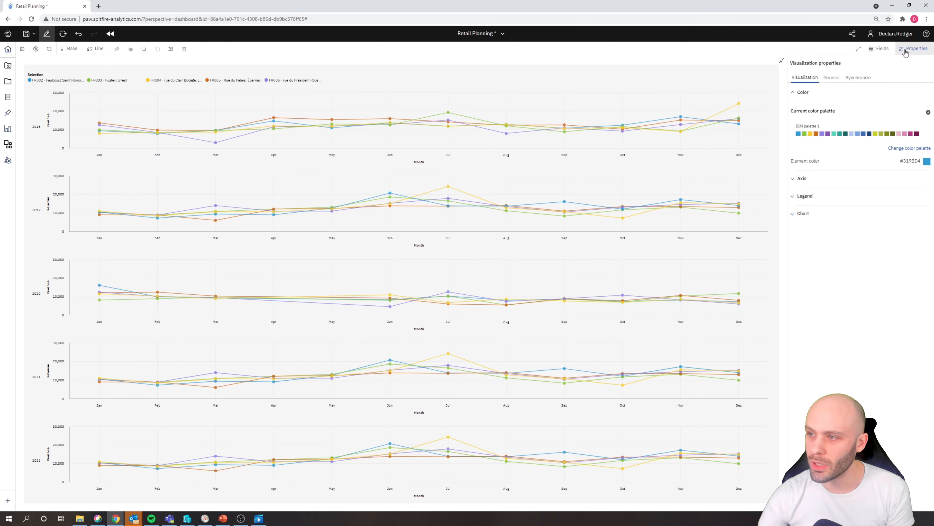
pyautogui.click(851, 85)
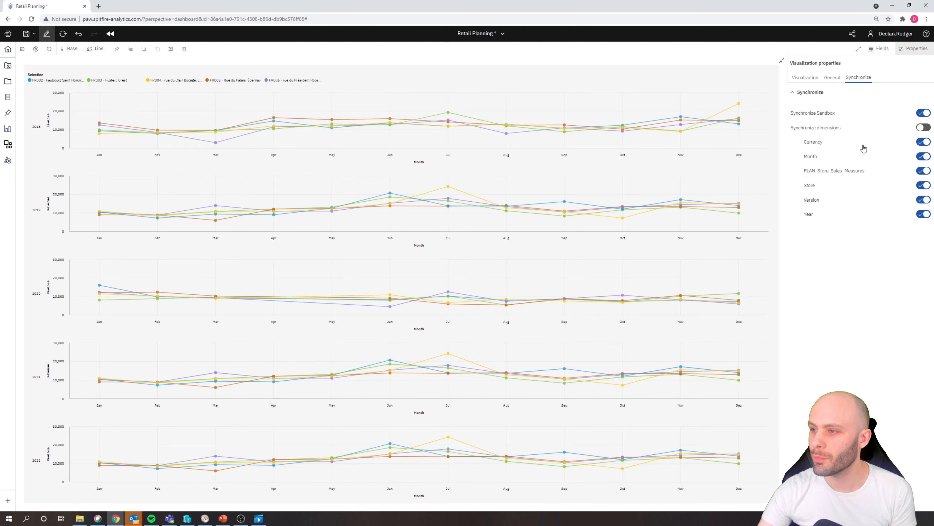
pyautogui.click(921, 129)
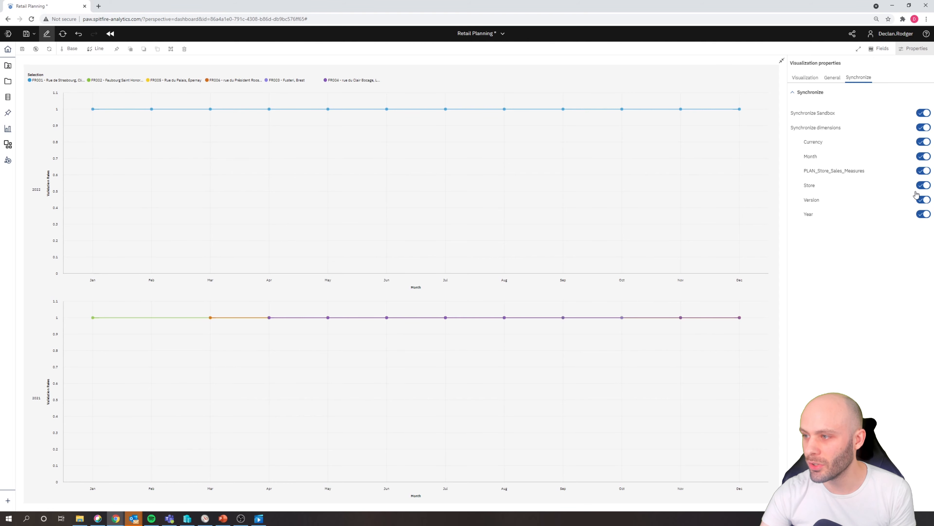
pyautogui.click(924, 185)
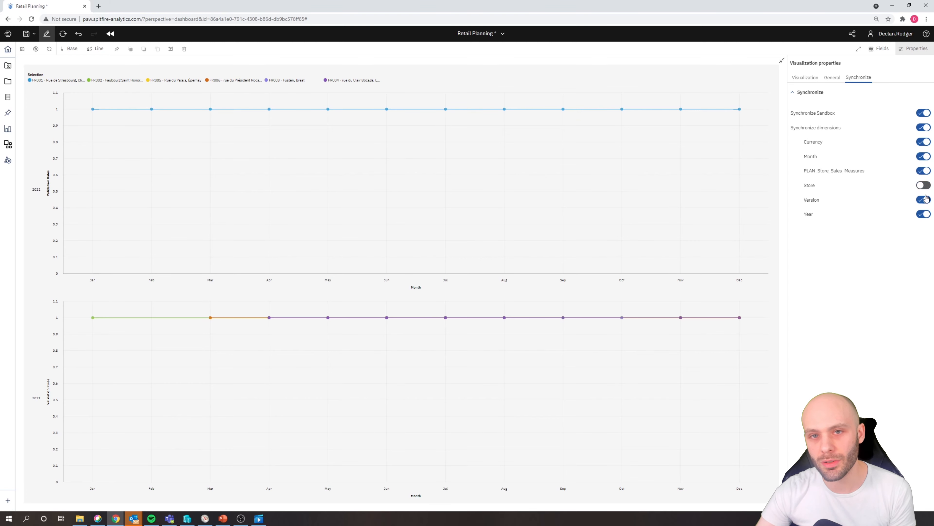
pyautogui.click(924, 200)
pyautogui.click(924, 142)
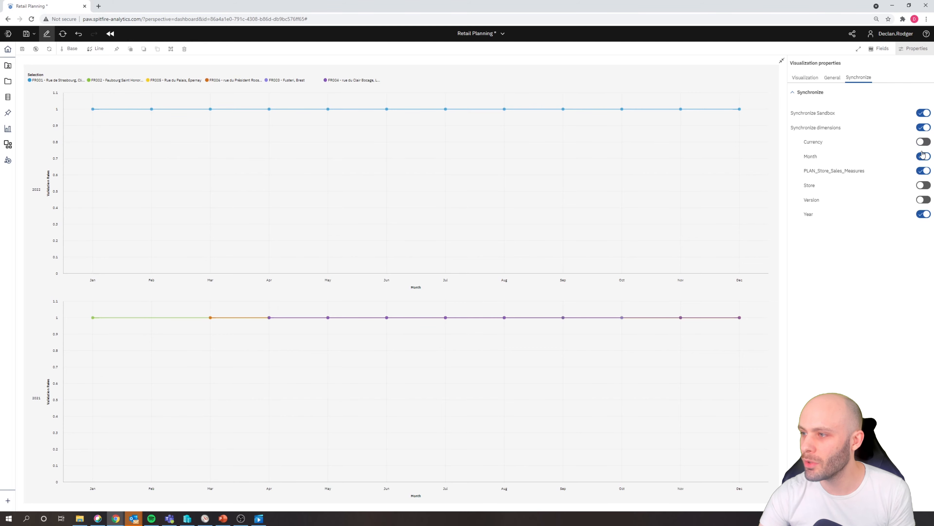
# - Undo the last chart change and turn dimension synchronization off
pyautogui.click(79, 35)
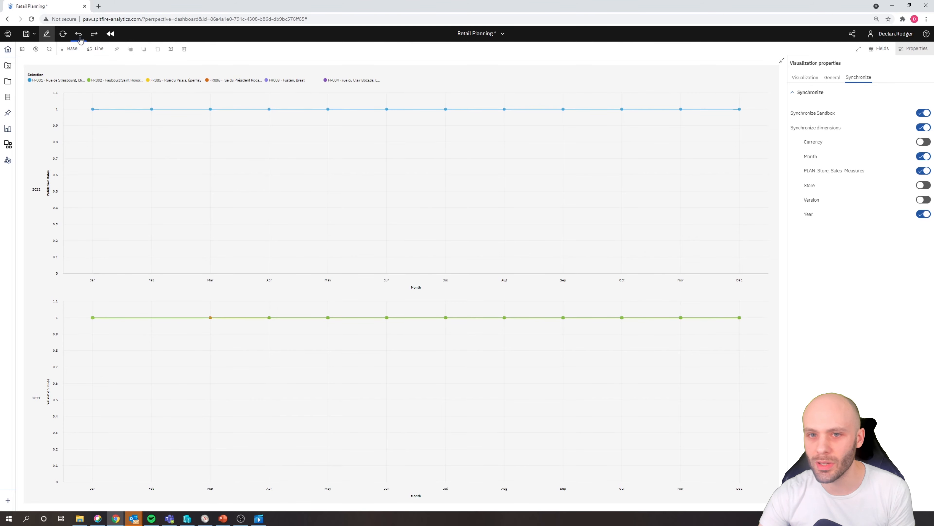
pyautogui.click(923, 127)
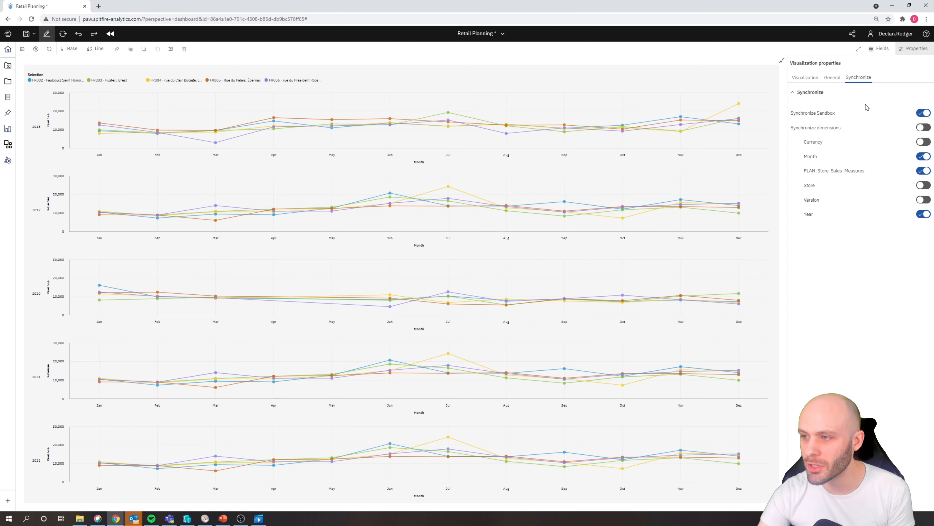
# - View the chart in full screen, exit full screen, and restore the chart to its normal size on the Sales sheet
pyautogui.click(833, 81)
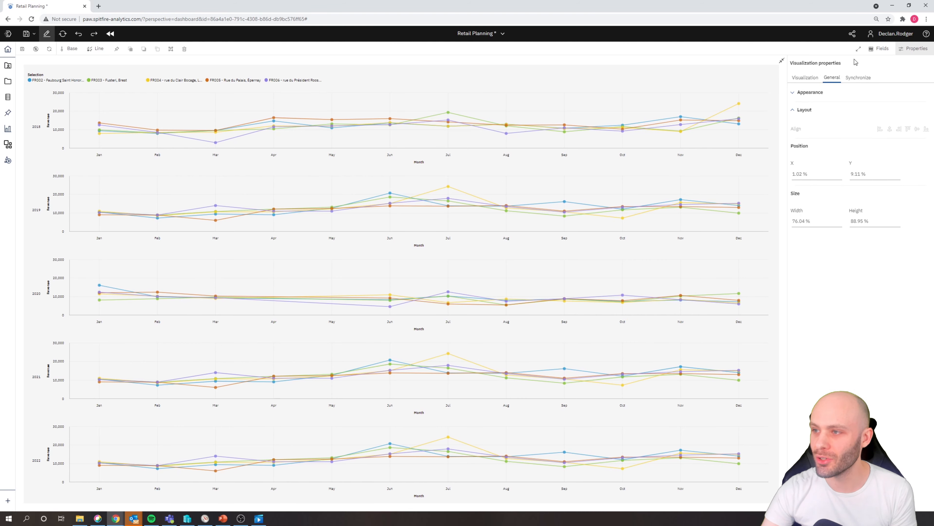
pyautogui.click(858, 49)
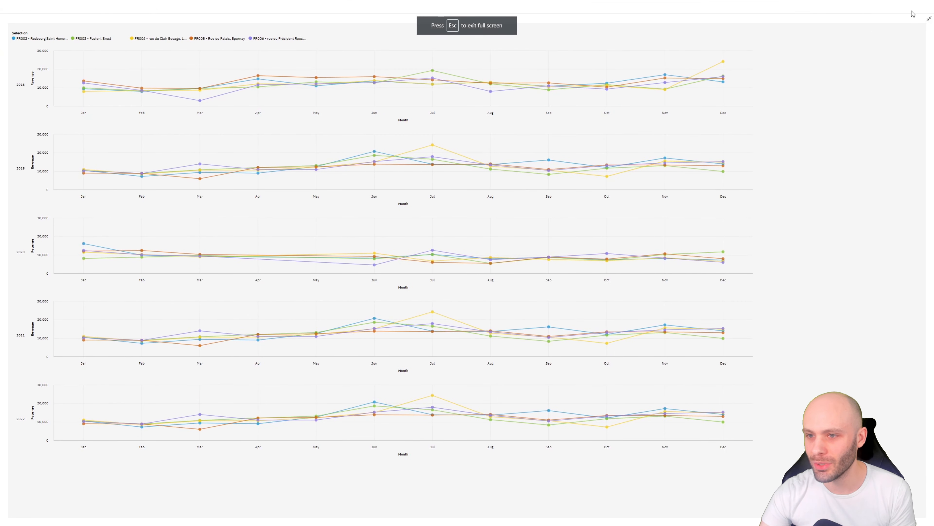
pyautogui.click(897, 8)
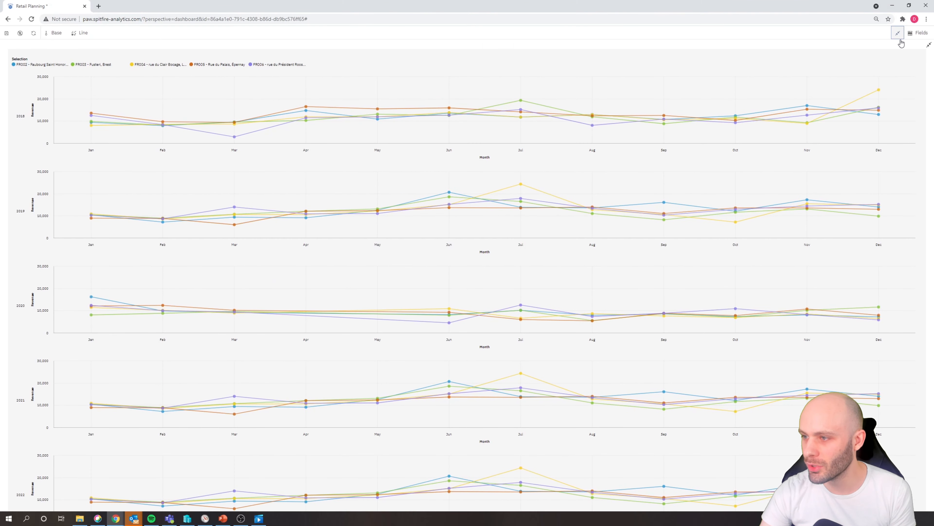
pyautogui.click(926, 64)
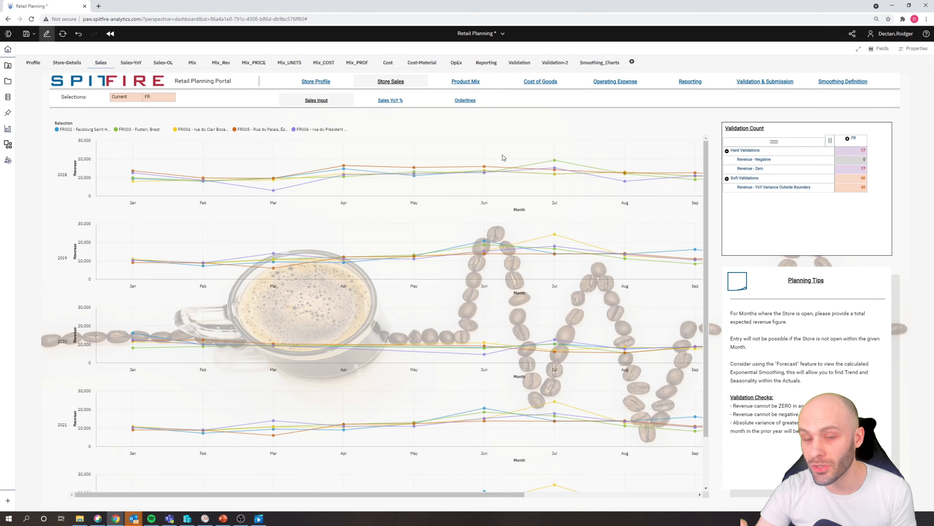
# - Select the revenue chart on the Sales sheet and set its fill color to black (#000000)
pyautogui.click(637, 139)
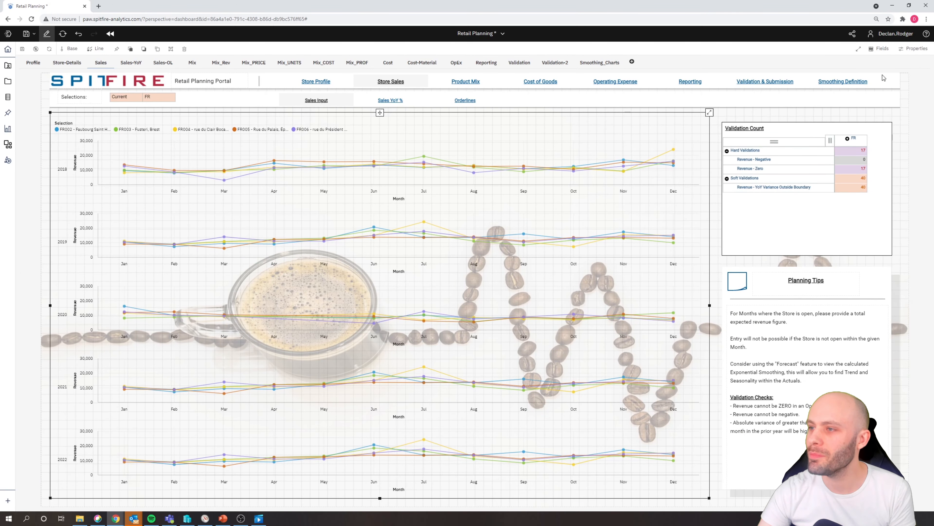
pyautogui.click(914, 50)
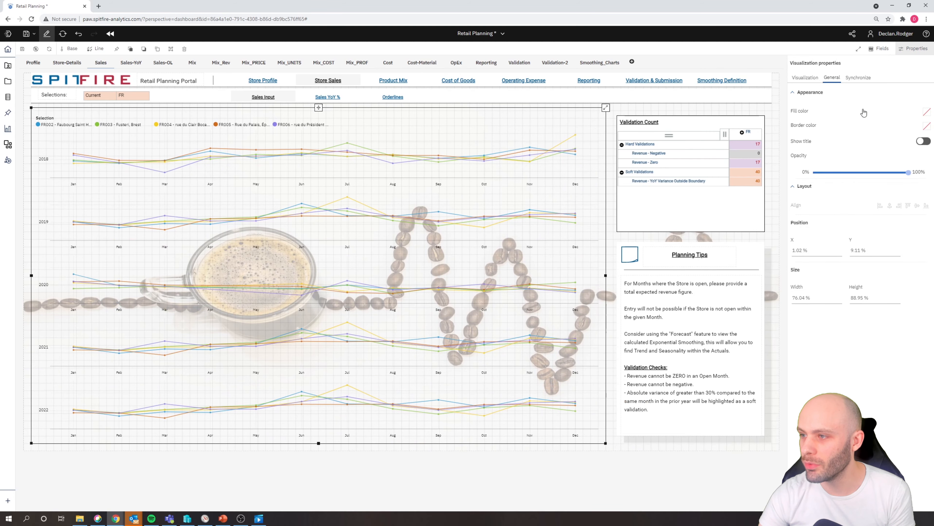
pyautogui.click(926, 112)
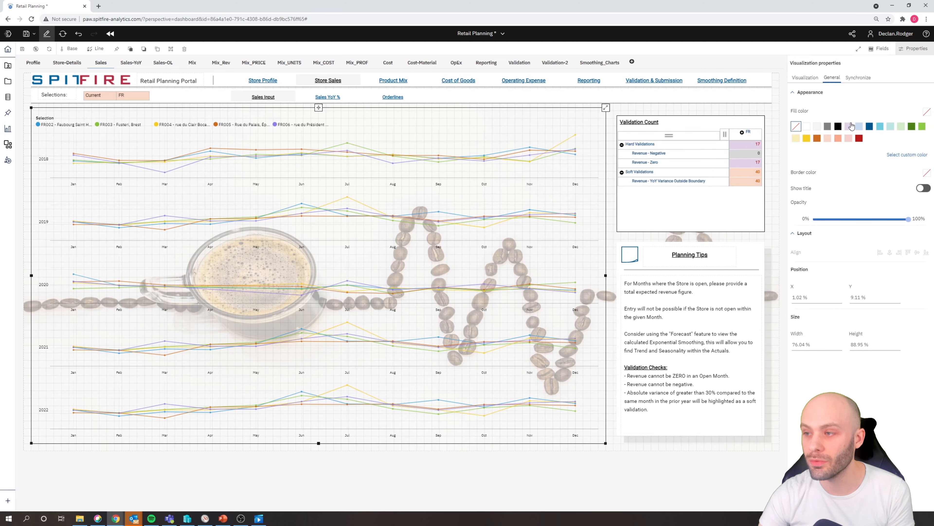
pyautogui.click(839, 127)
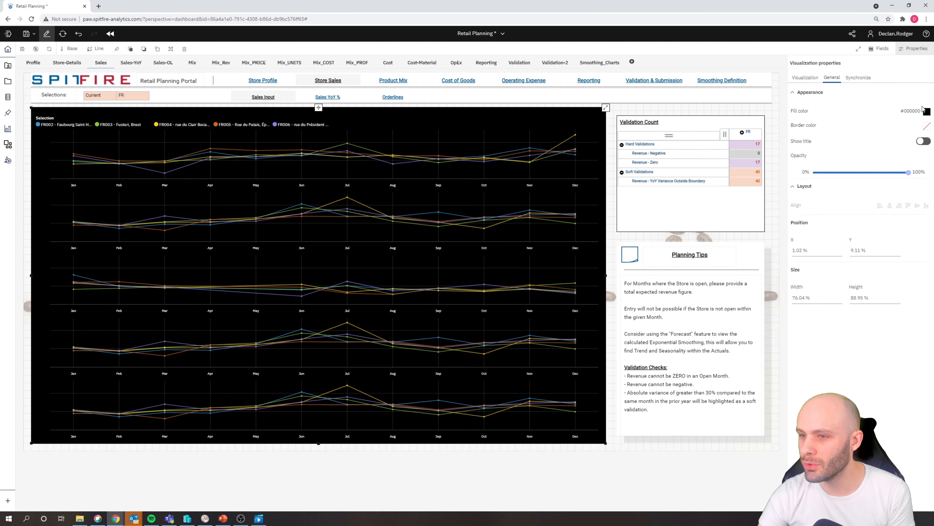
# - Set the chart's fill color to white (#FFFFFF) and its border color to dark blue (#00558B)
pyautogui.click(910, 112)
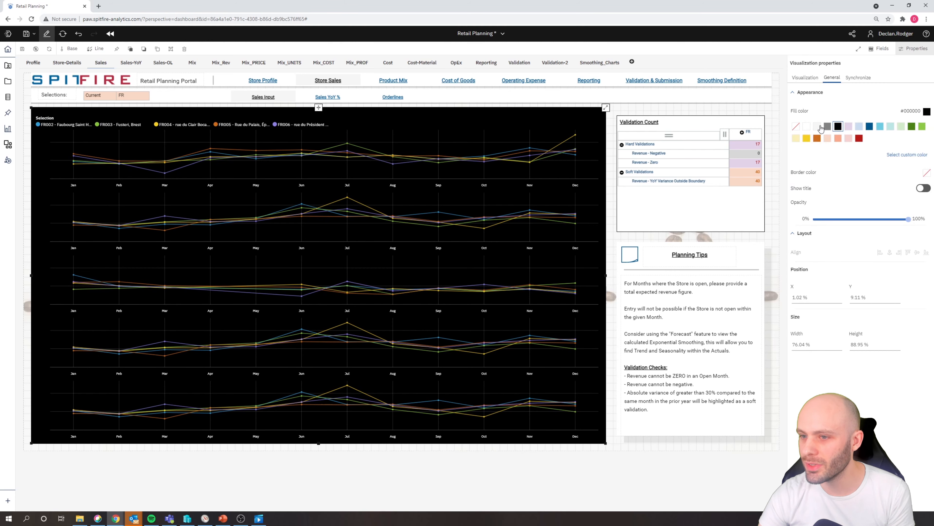
pyautogui.click(806, 127)
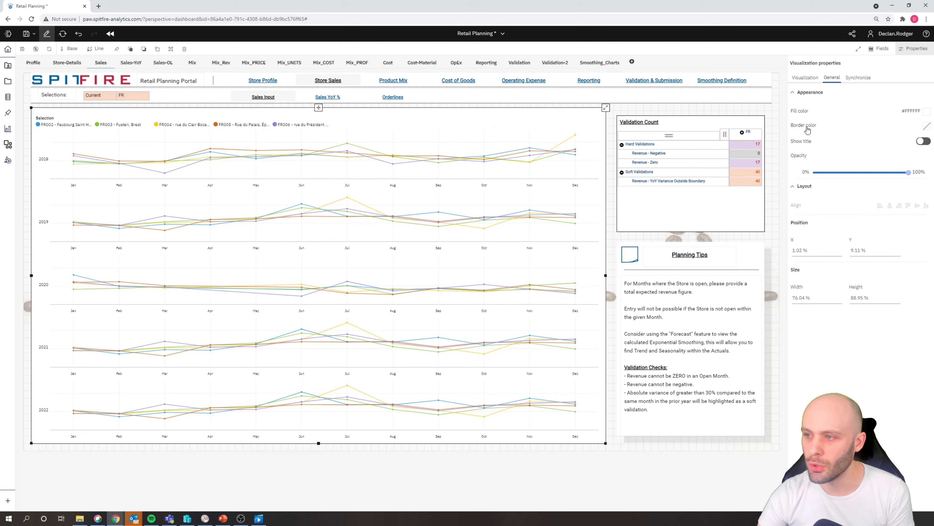
pyautogui.click(921, 127)
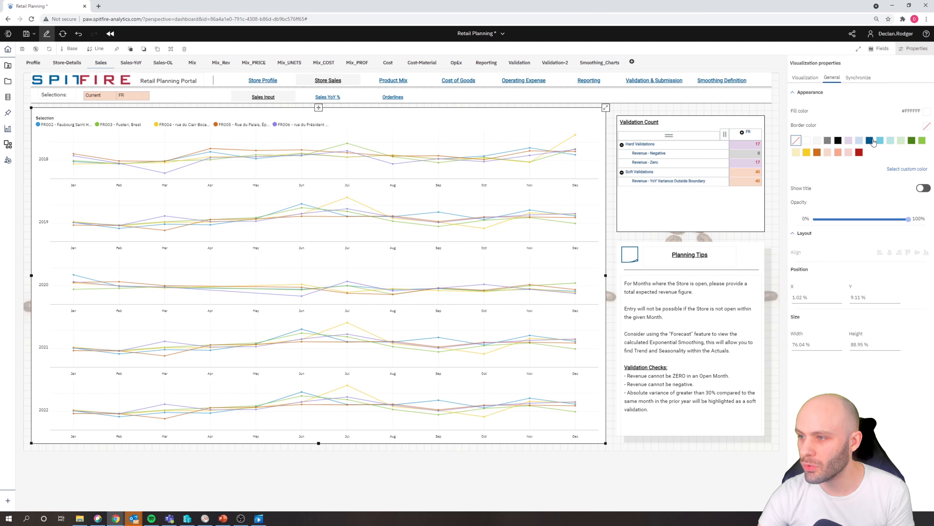
pyautogui.click(869, 140)
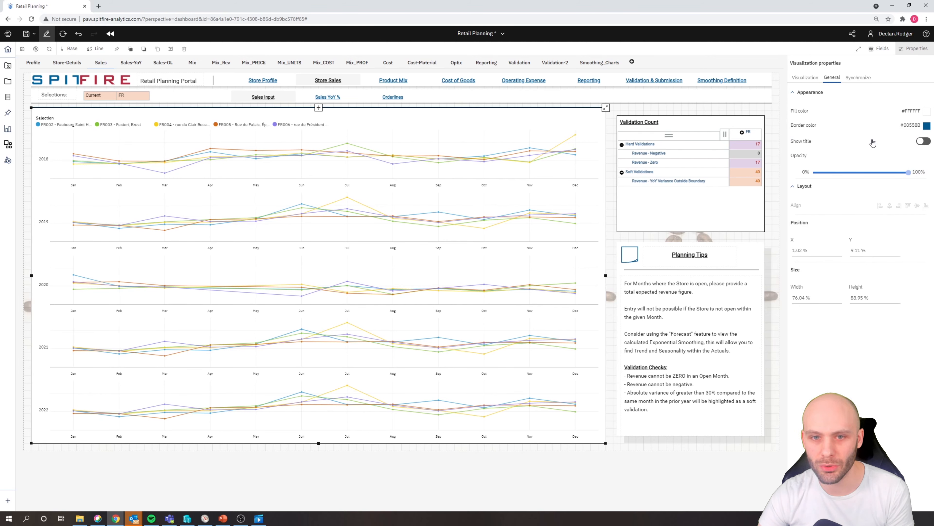
# - Show the chart's title and replace the placeholder text with "Revenue by Year"
pyautogui.click(923, 142)
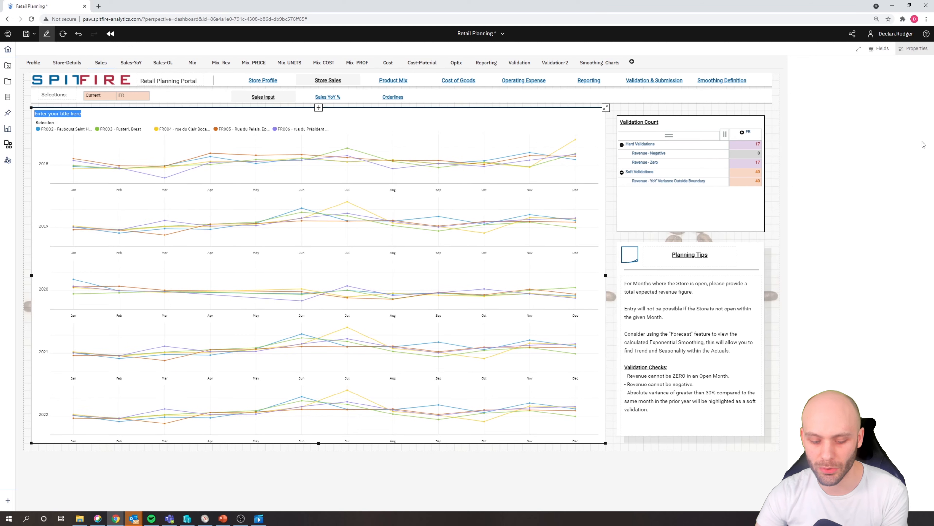
pyautogui.click(59, 114)
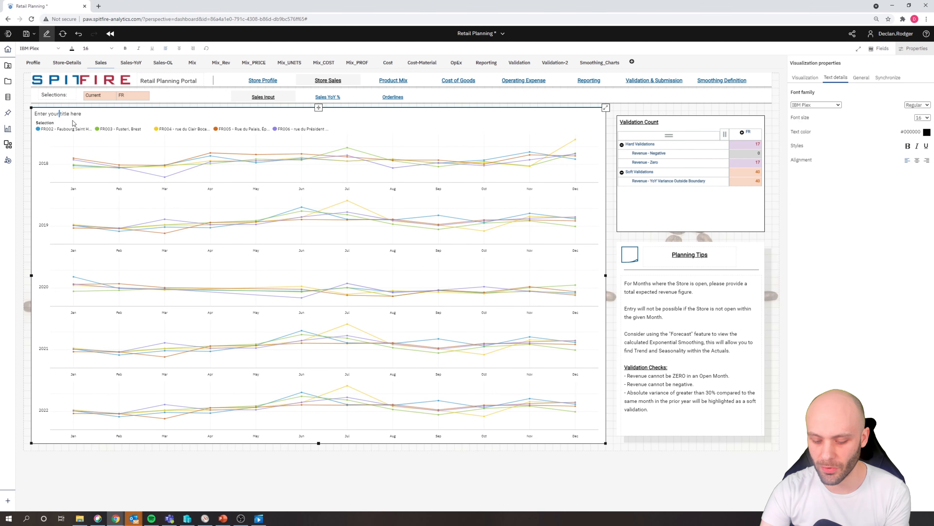
pyautogui.hotkey('ctrl', 'a')
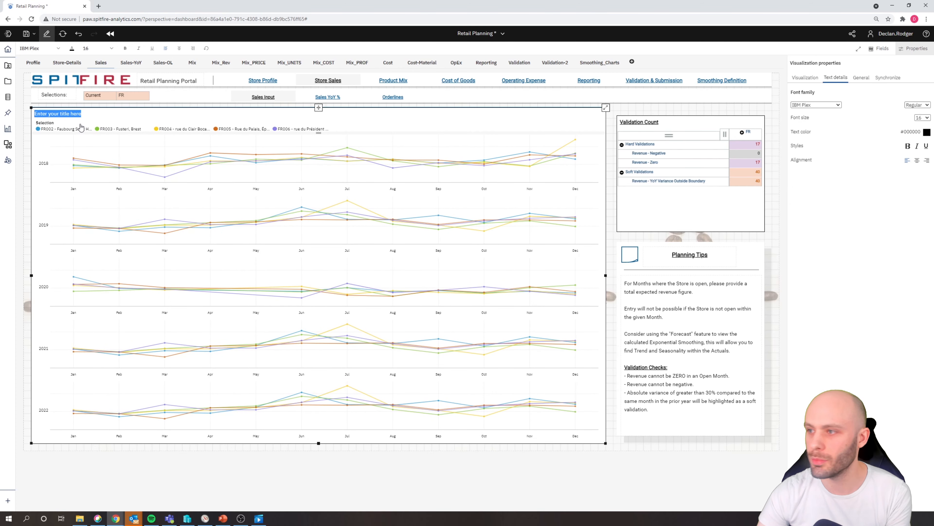
pyautogui.write('Revenue by Year')
# - Format the whole chart title in the Oswald font with bold and underline
pyautogui.hotkey('ctrl', 'a')
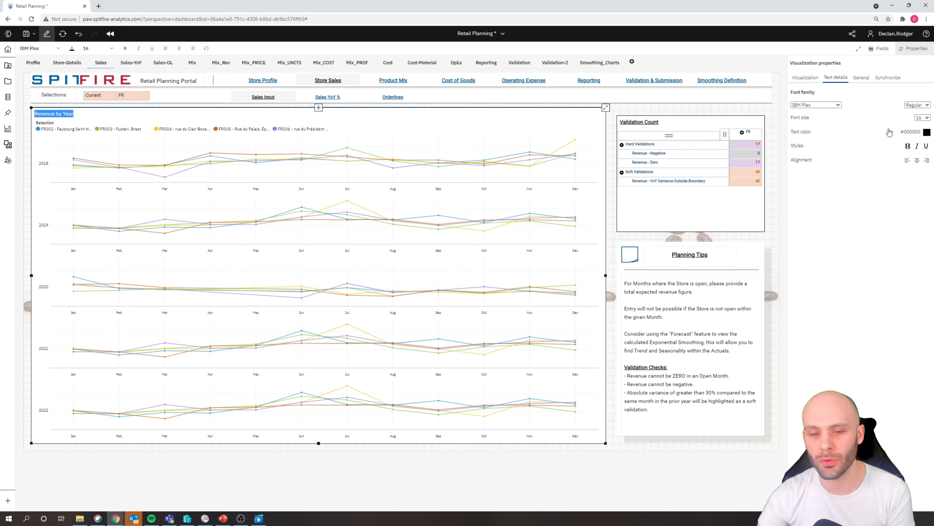
pyautogui.click(835, 106)
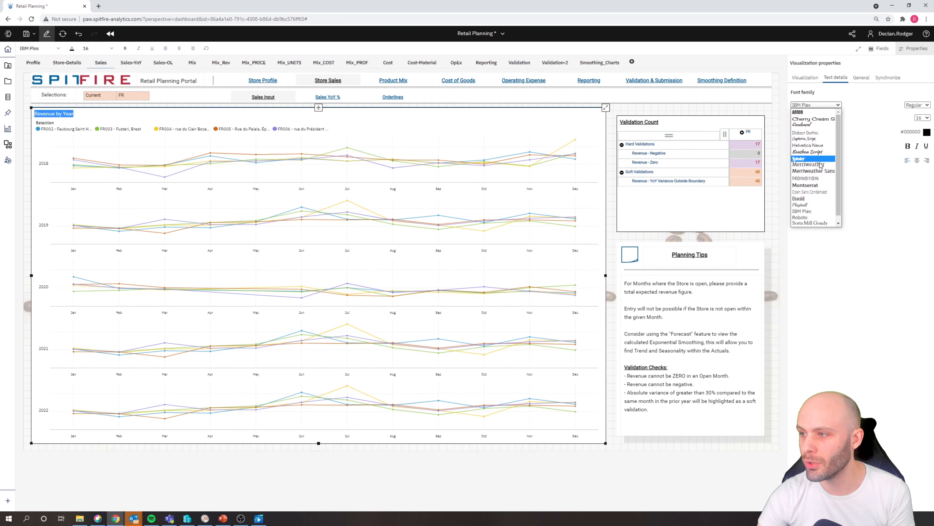
pyautogui.click(814, 199)
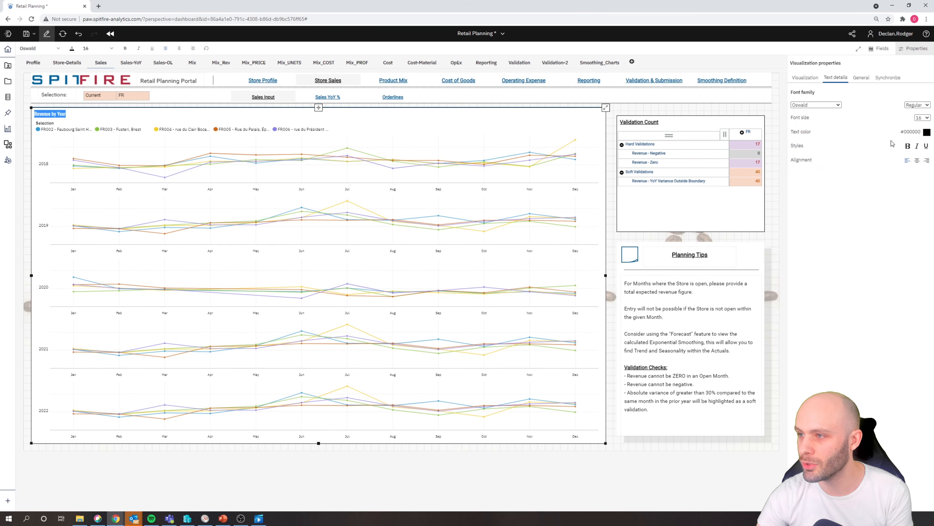
pyautogui.click(907, 146)
pyautogui.click(926, 146)
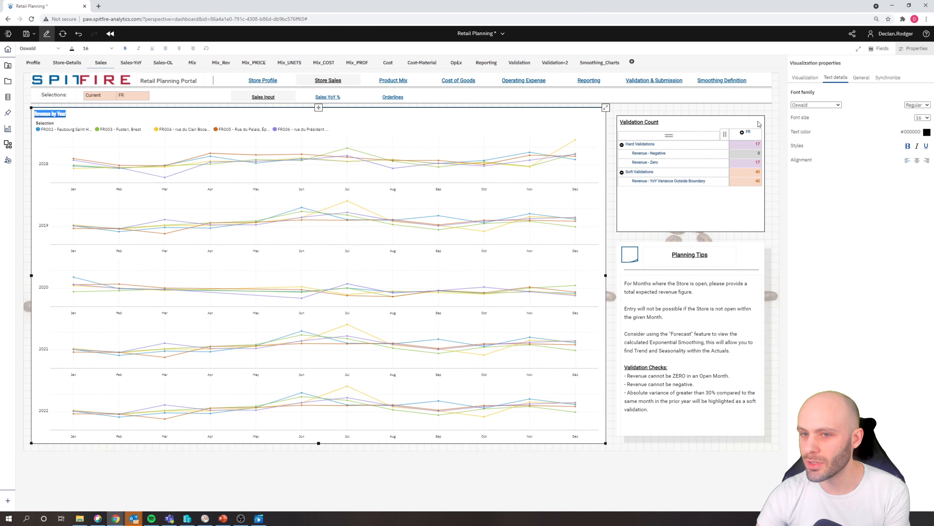
# - Maximize the revenue chart and change its color palette to IBM palette 6
pyautogui.click(606, 108)
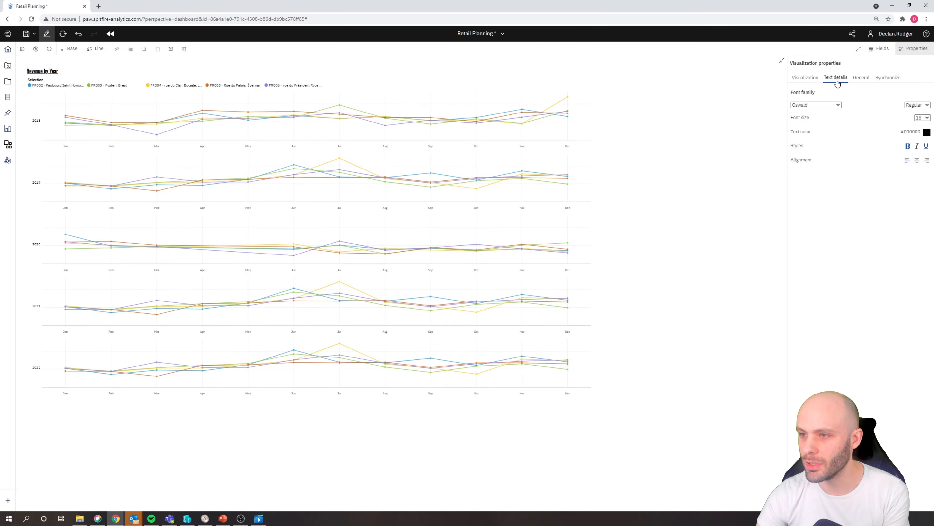
pyautogui.click(812, 79)
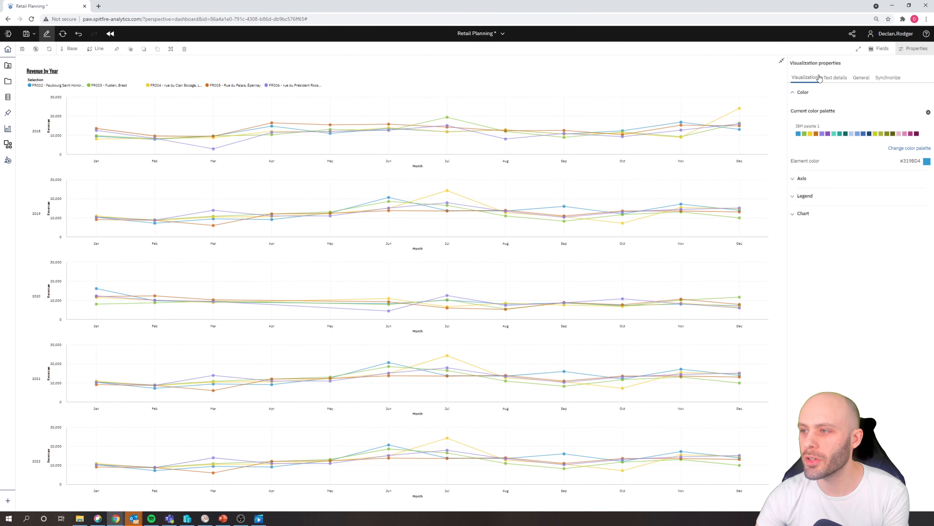
pyautogui.click(895, 149)
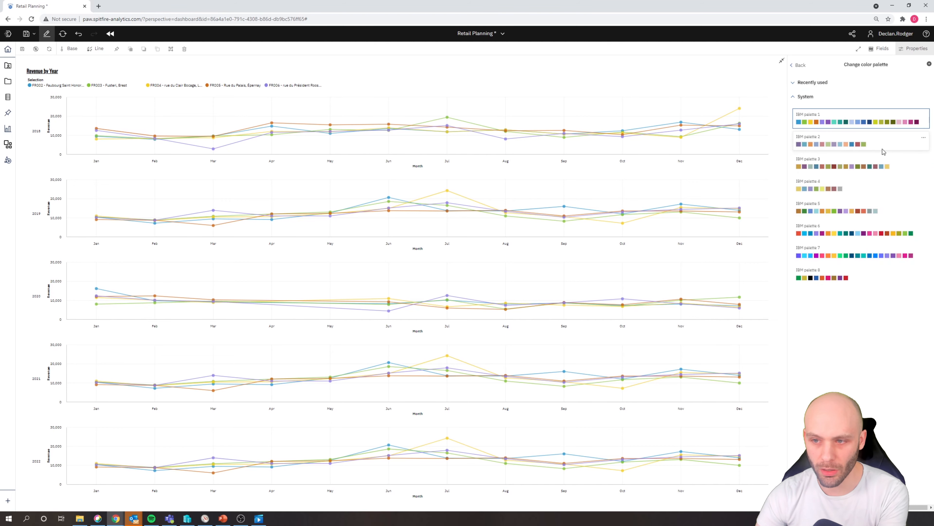
pyautogui.click(824, 232)
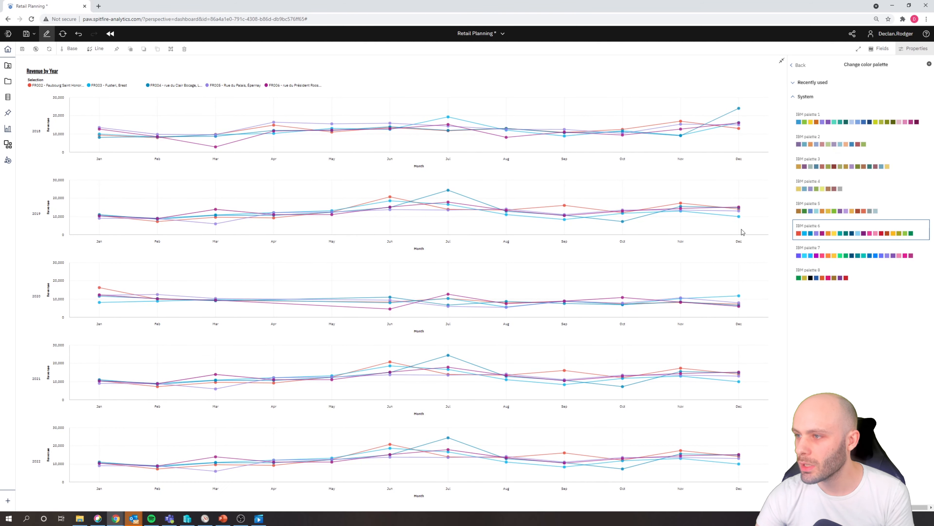
pyautogui.click(797, 65)
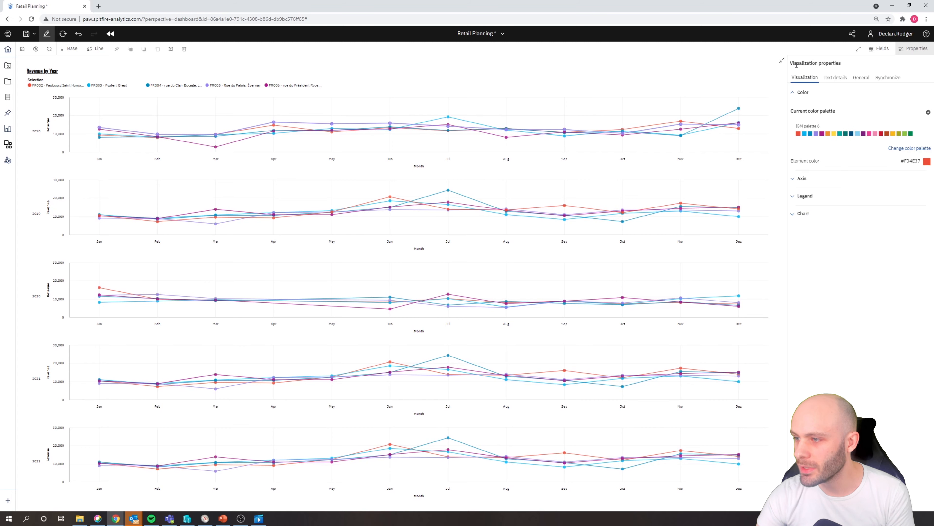
# - Hide the value axis title and the item axis title on the revenue chart
pyautogui.click(802, 179)
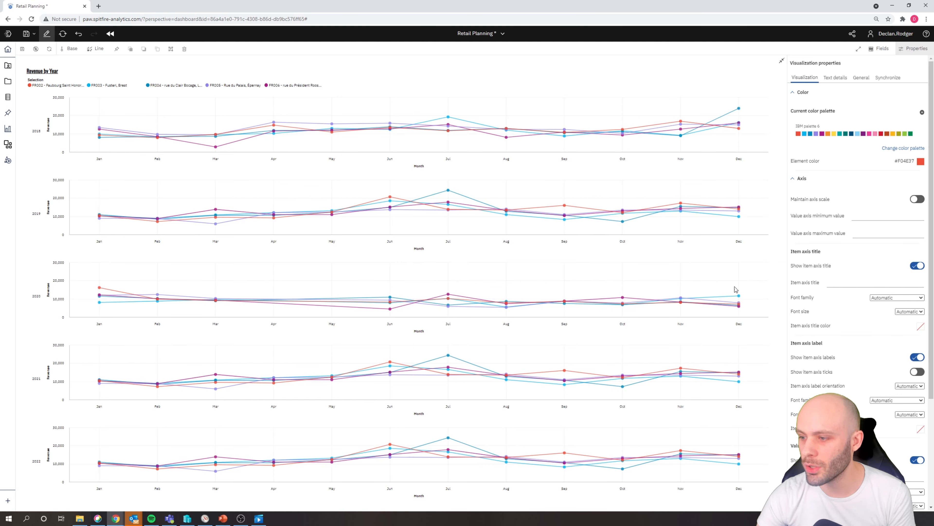
pyautogui.scroll(-1, 839, 317)
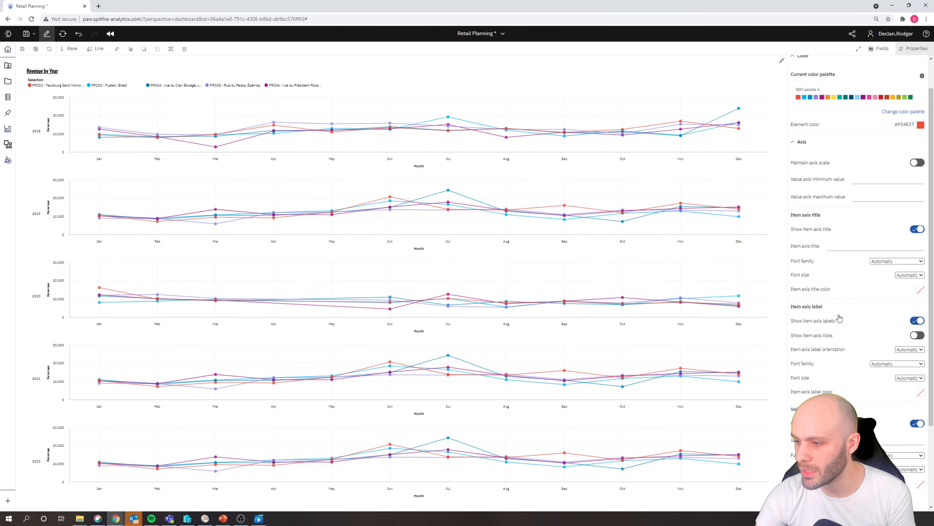
pyautogui.click(917, 424)
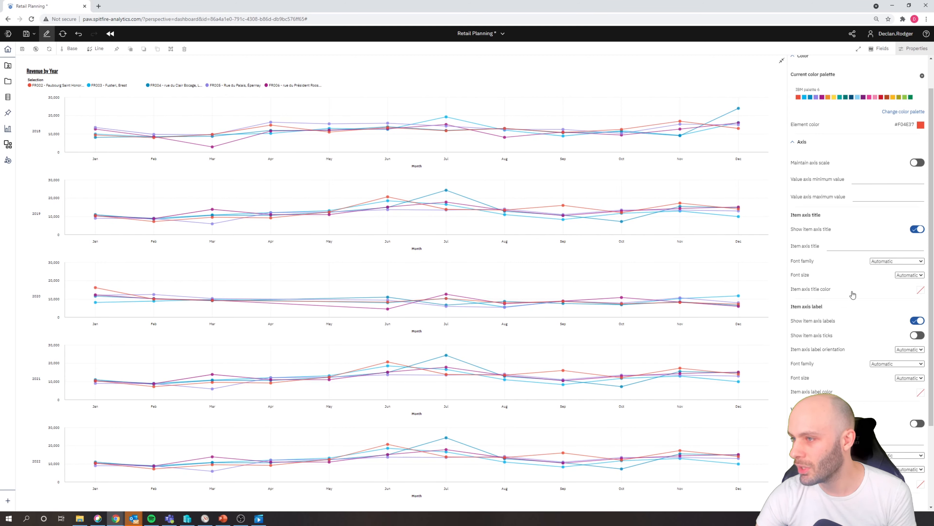
pyautogui.click(918, 231)
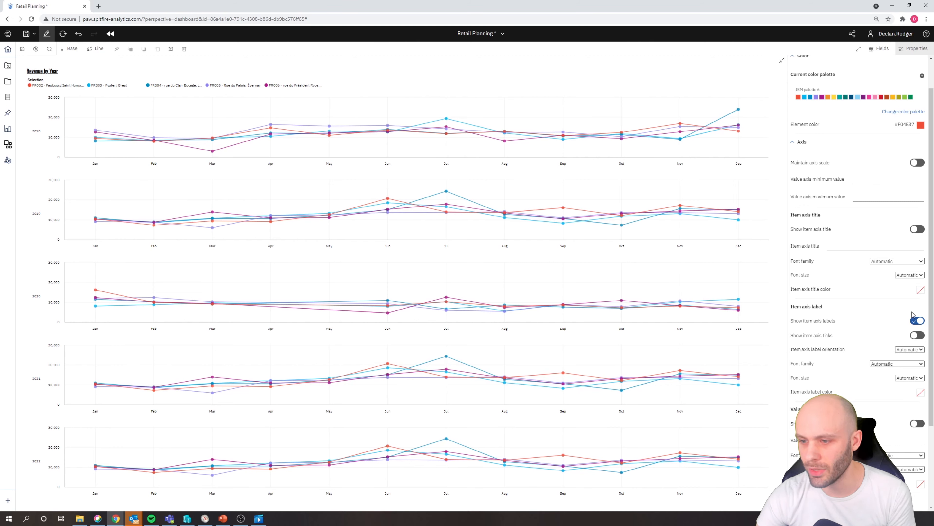
# - Try hiding the item axis labels, show them again, and look through the label font options without changing the font
pyautogui.click(918, 321)
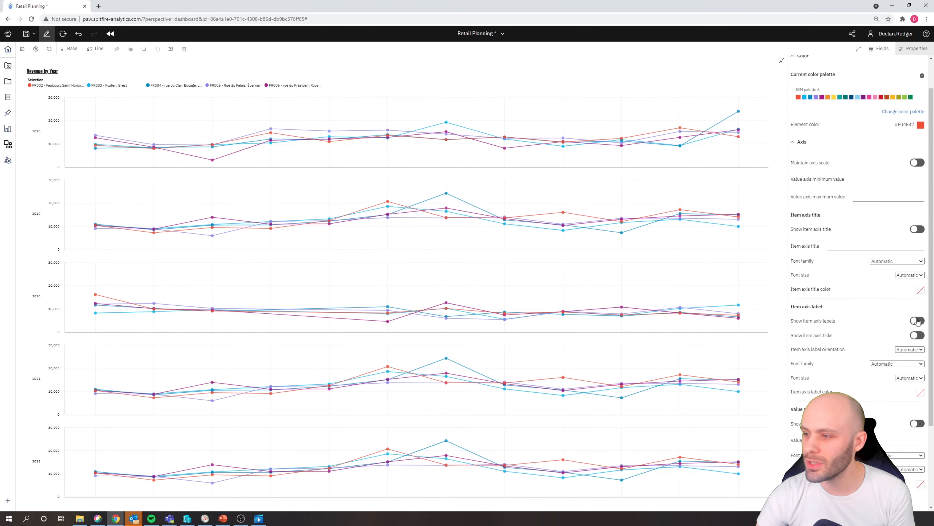
pyautogui.click(918, 321)
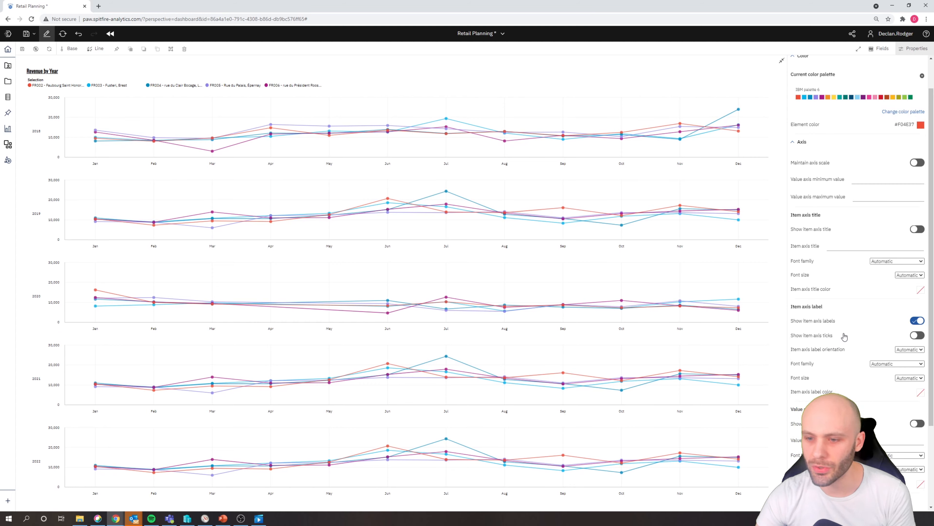
pyautogui.click(900, 365)
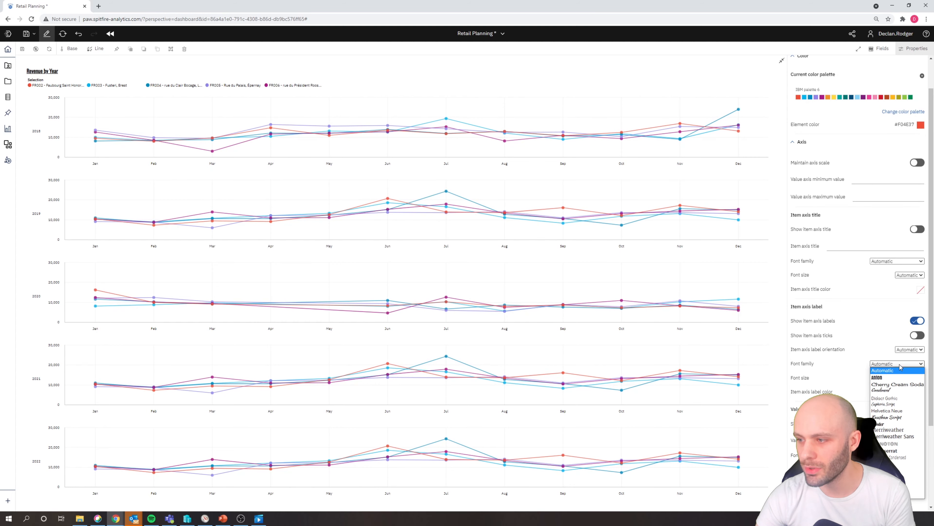
pyautogui.click(900, 365)
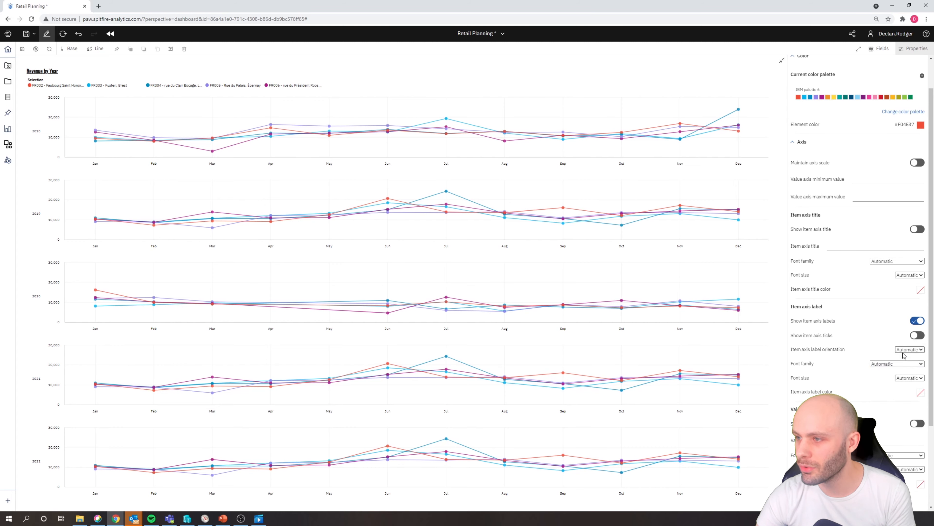
pyautogui.scroll(-3, 821, 330)
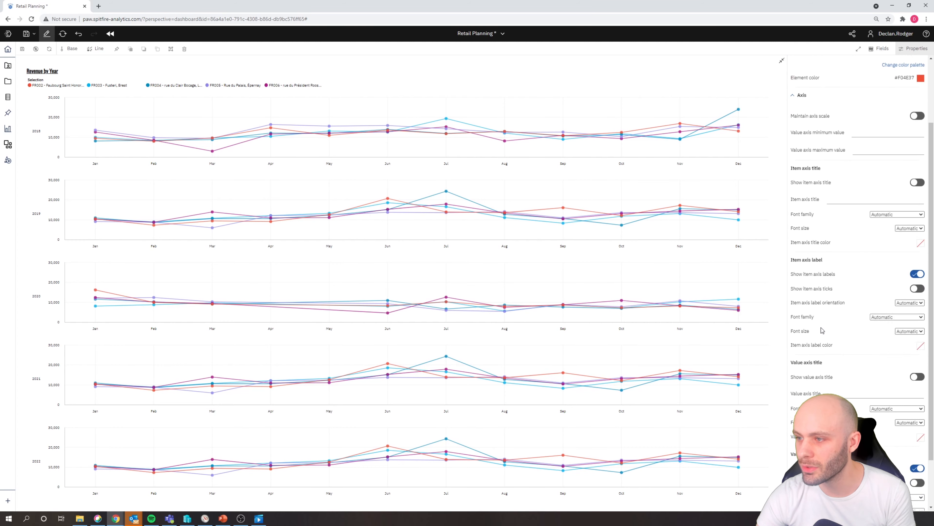
pyautogui.scroll(4, 822, 330)
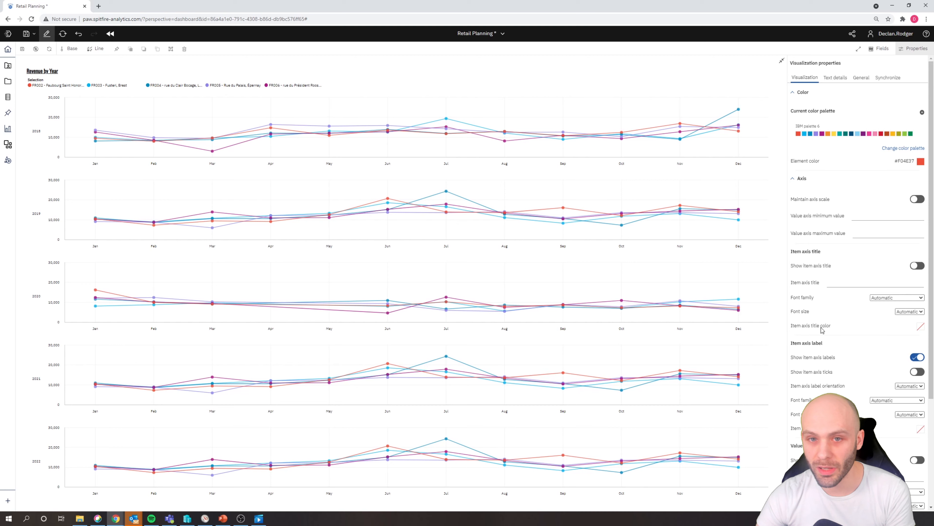
# - Set the chart's legend position to Right
pyautogui.click(793, 179)
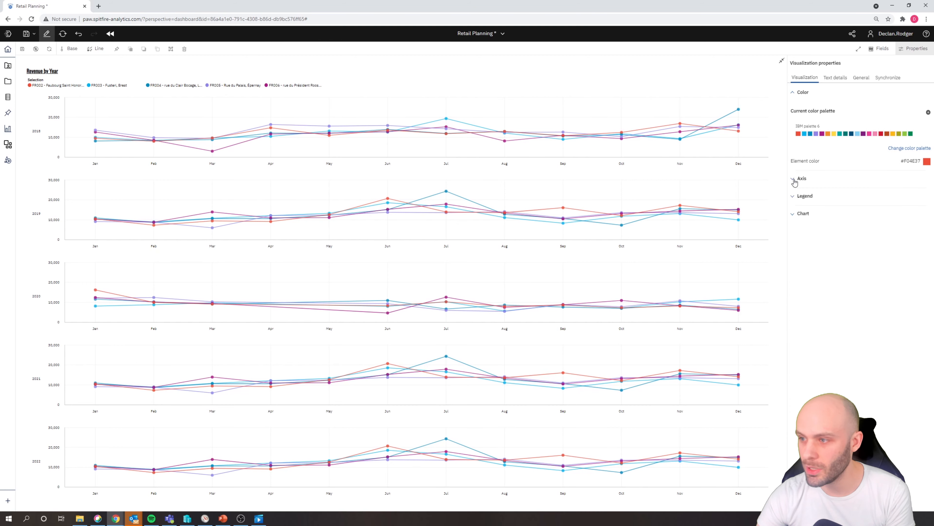
pyautogui.click(794, 198)
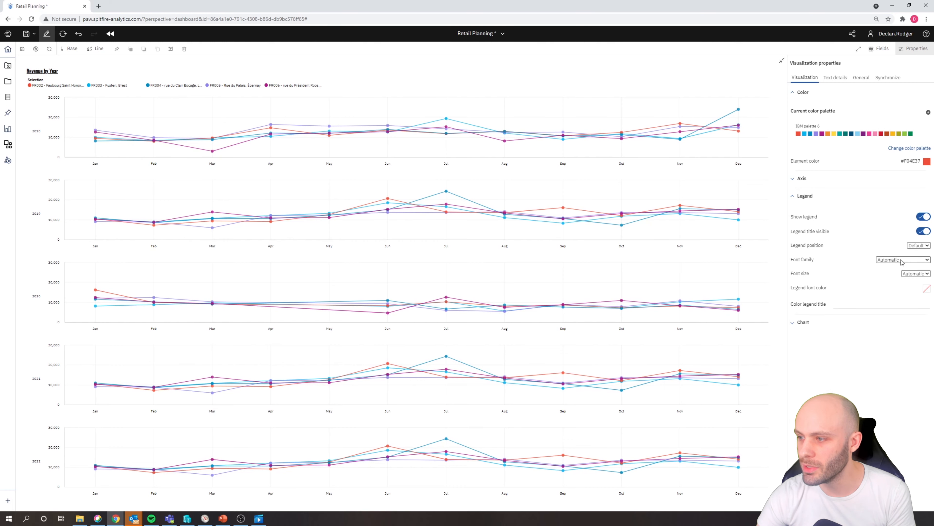
pyautogui.click(919, 246)
pyautogui.click(915, 272)
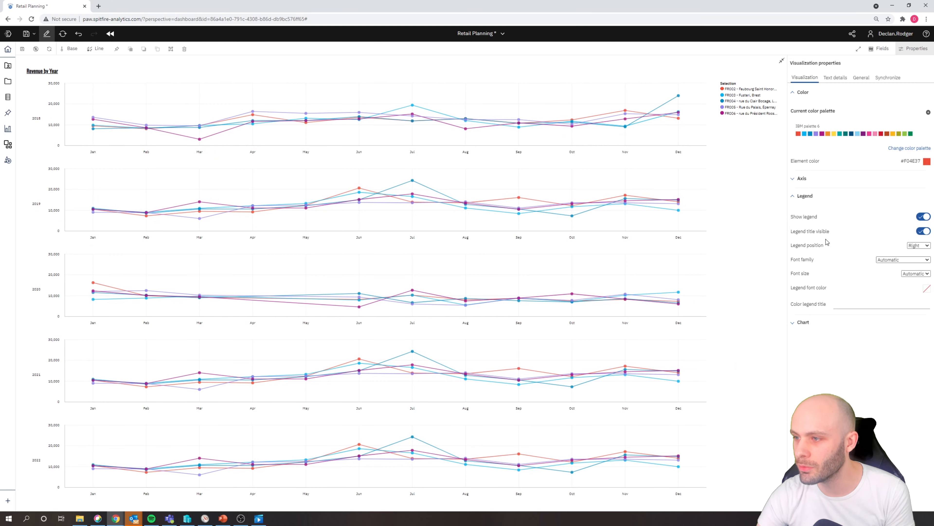
pyautogui.click(802, 196)
# - Try Cardinal and Step interpolation on the chart's lines, and return the interpolation to Linear
pyautogui.click(798, 214)
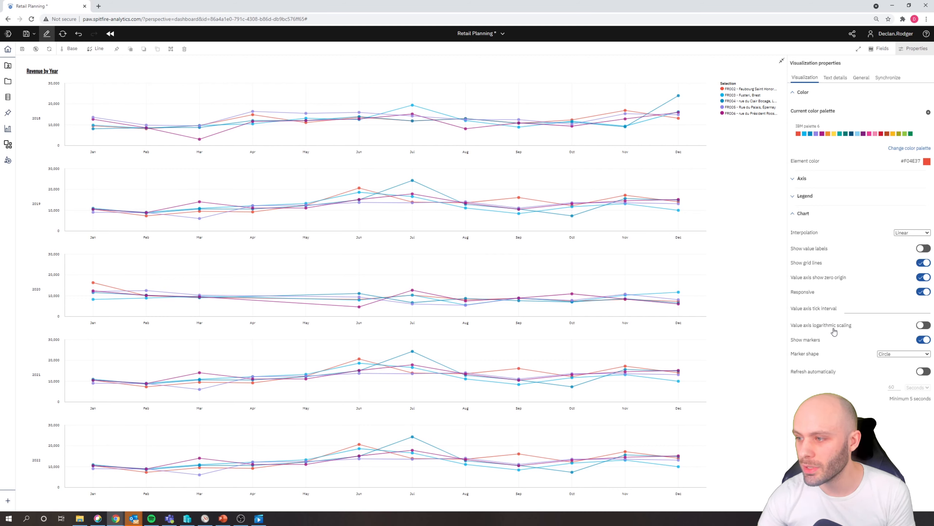
pyautogui.click(904, 233)
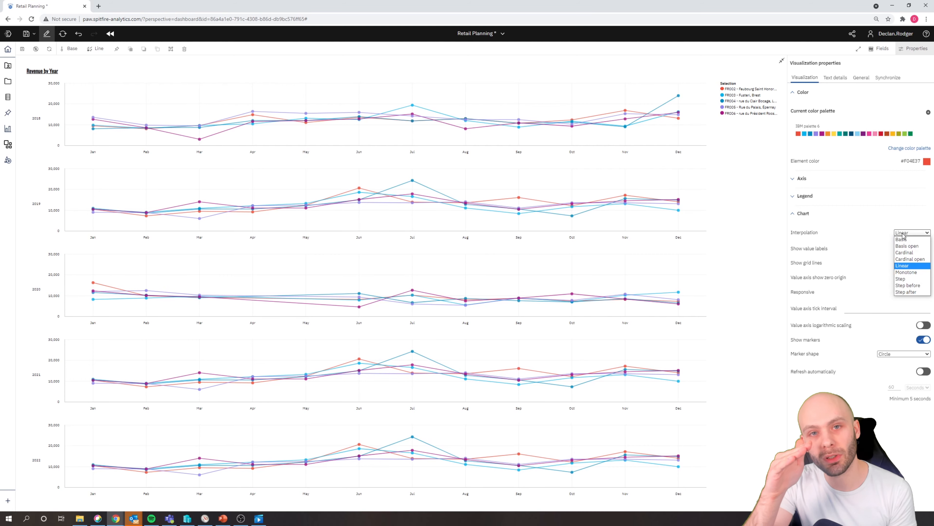
pyautogui.click(911, 253)
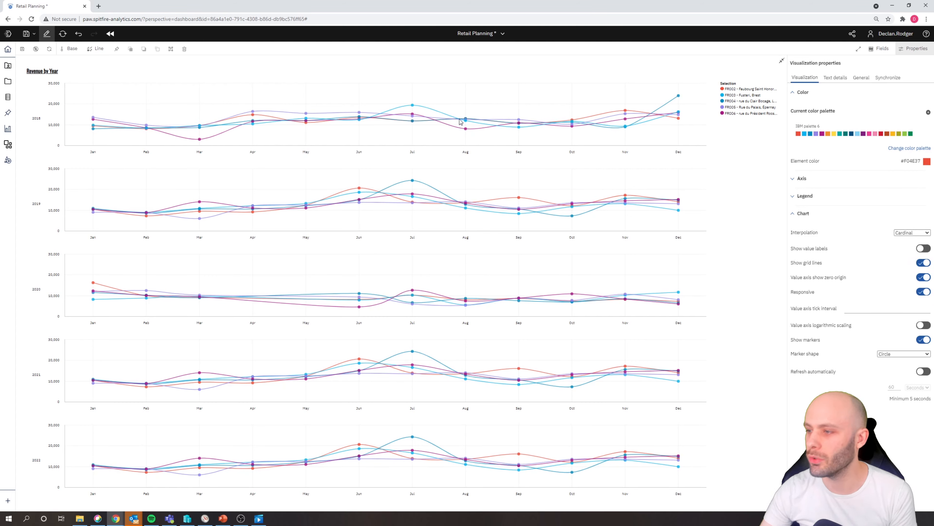
pyautogui.click(903, 233)
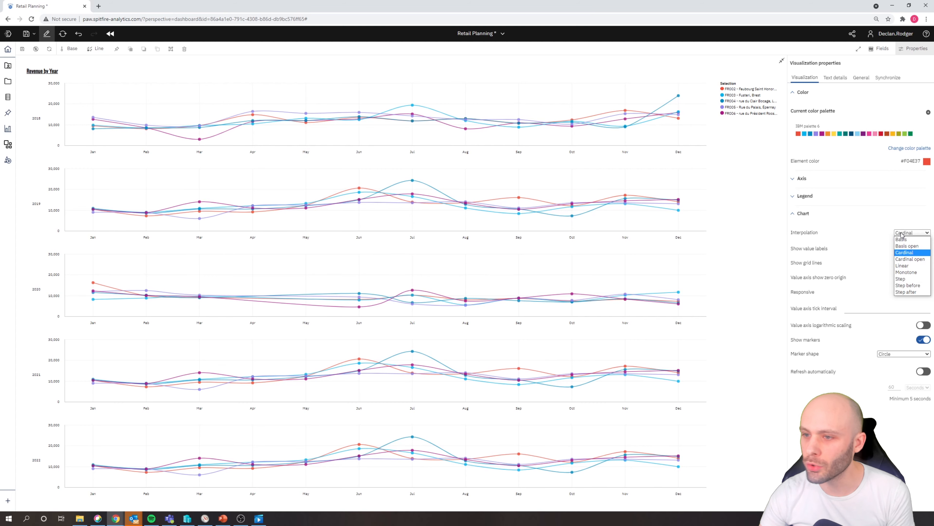
pyautogui.click(909, 279)
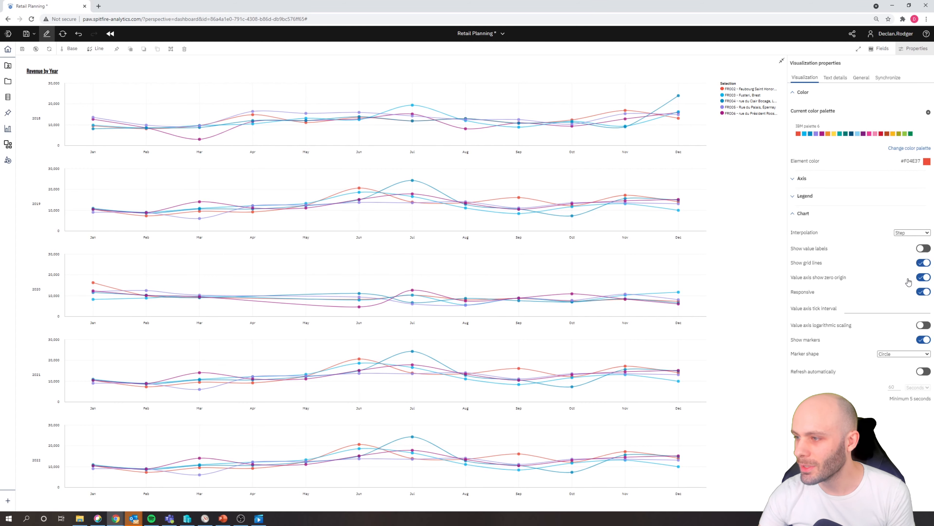
pyautogui.click(904, 233)
pyautogui.click(905, 271)
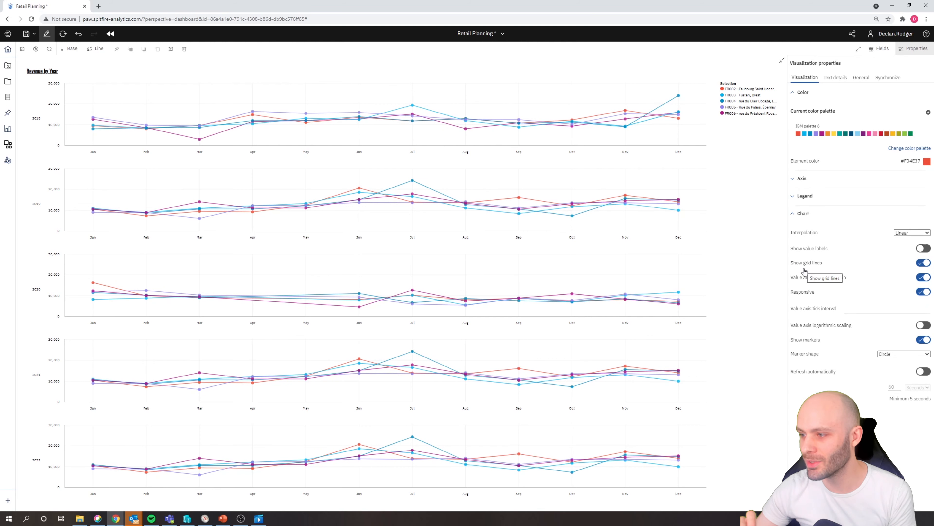
# - Set the chart's marker shape to Triangle (up) and restore the maximized chart to its normal size on the Sales sheet
pyautogui.click(889, 355)
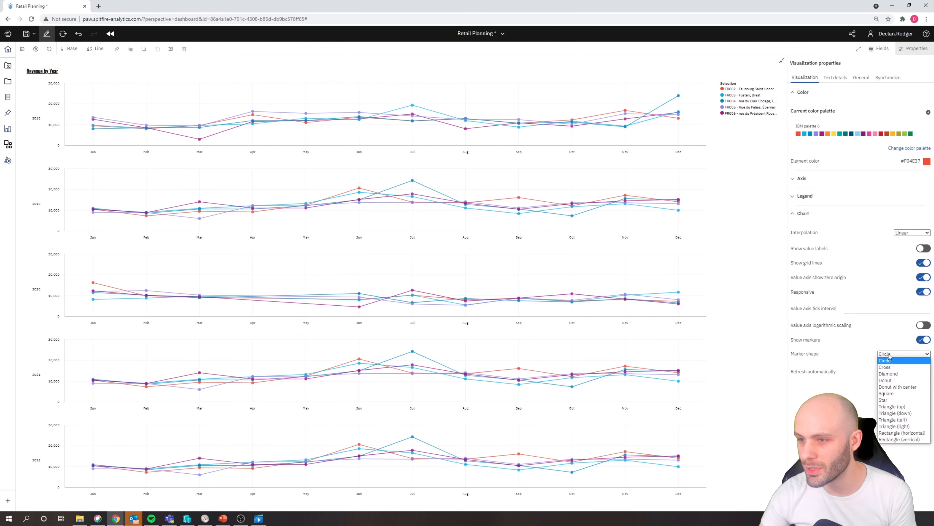
pyautogui.click(894, 407)
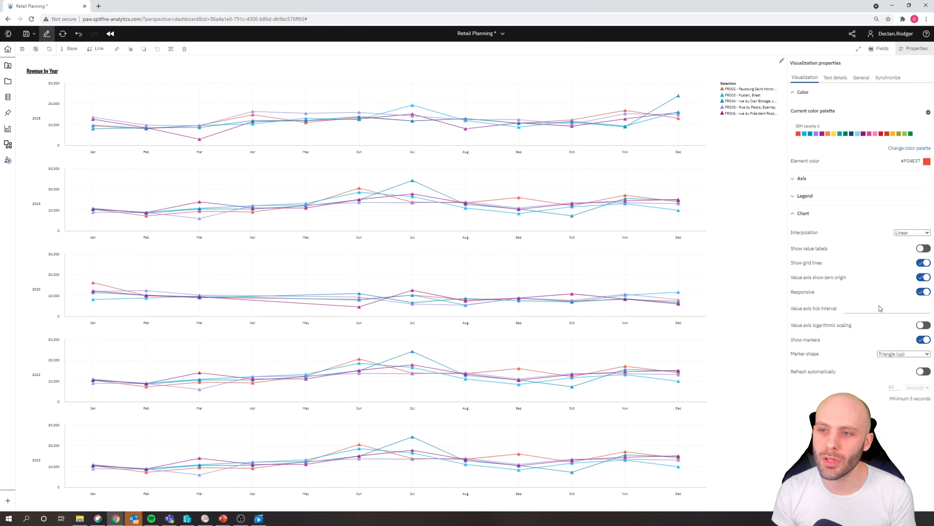
pyautogui.click(804, 218)
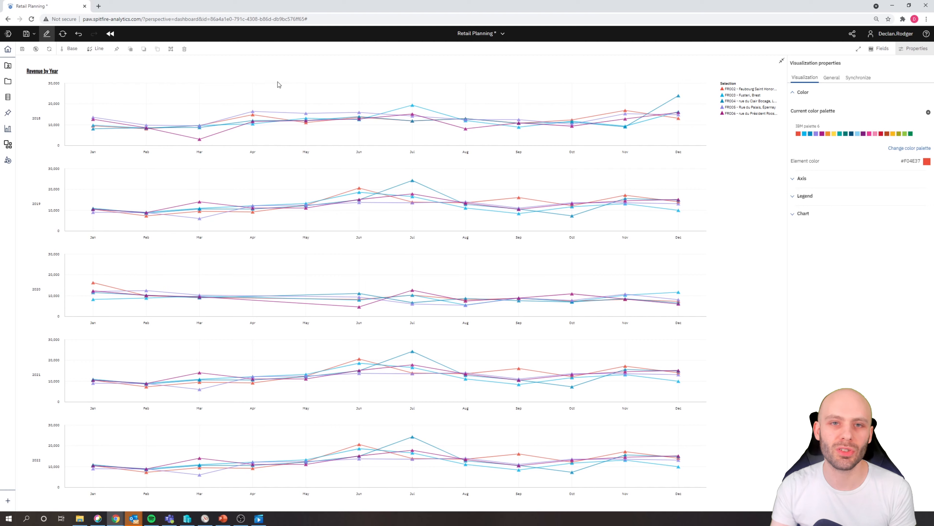
pyautogui.click(782, 61)
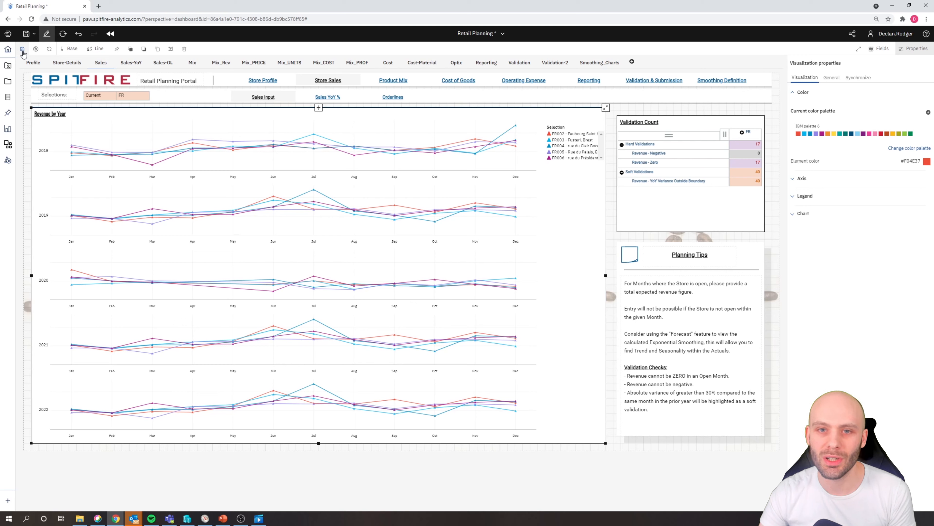
# - Save the chart as a view named "Revenue by Year" in the Personal folder
pyautogui.click(23, 50)
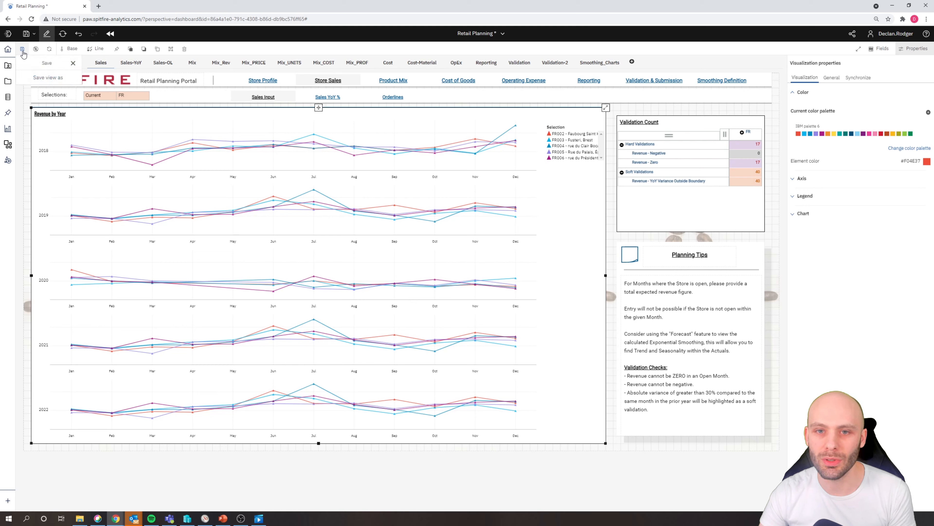
pyautogui.click(46, 78)
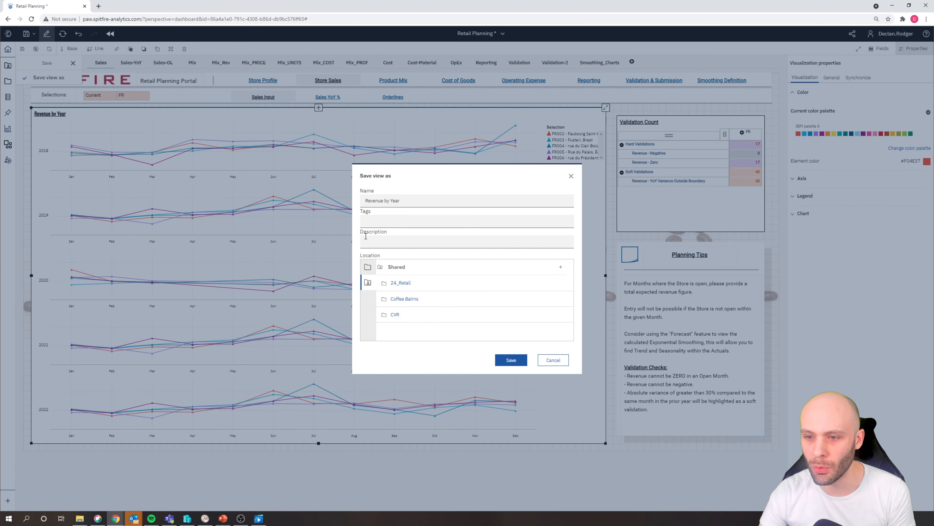
pyautogui.click(368, 268)
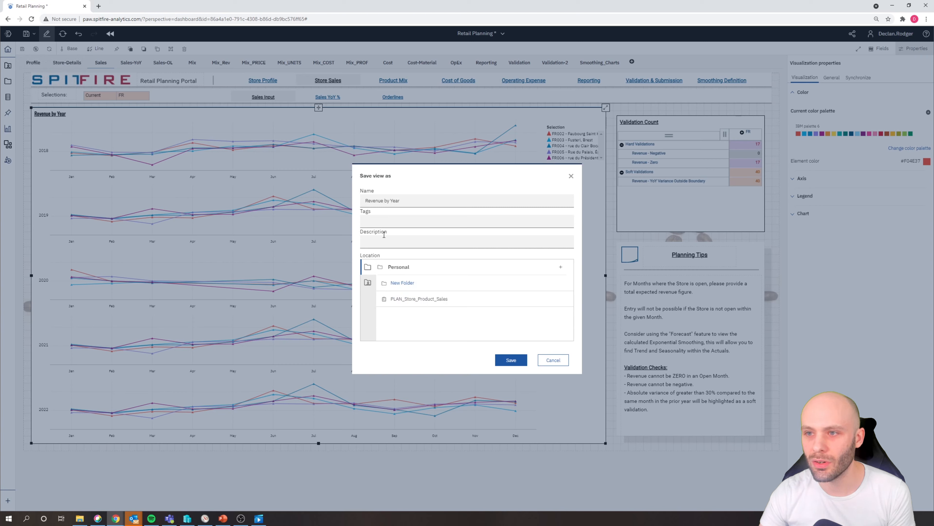
pyautogui.click(511, 360)
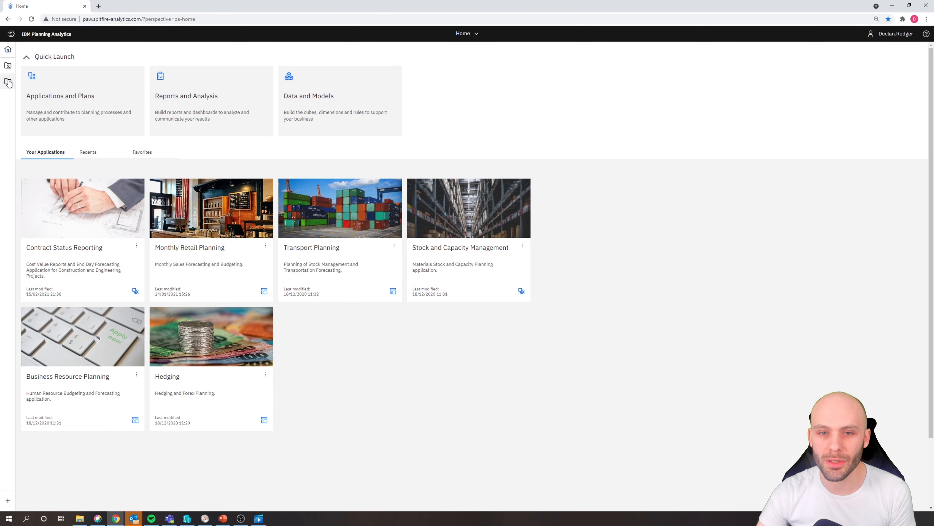
# - Open the saved "Revenue by Year" view from the Personal folder on the home page
pyautogui.click(10, 82)
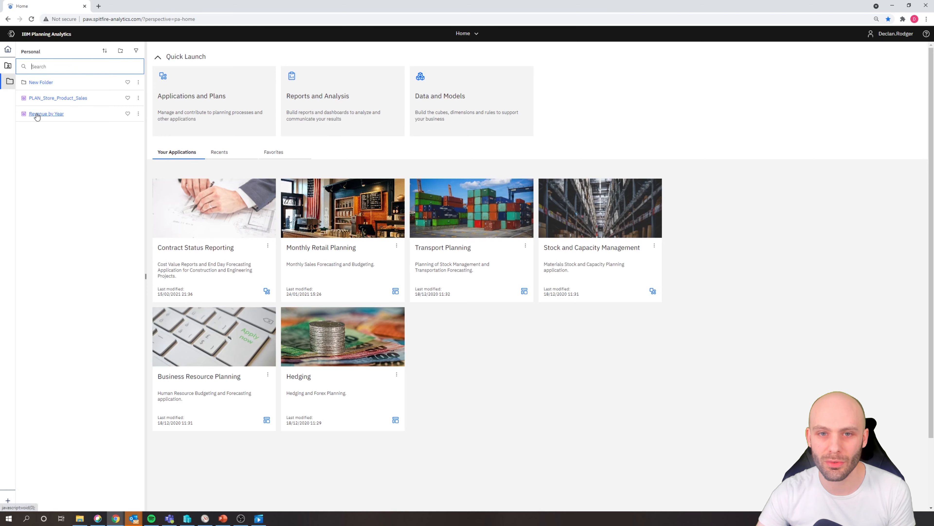
pyautogui.click(48, 113)
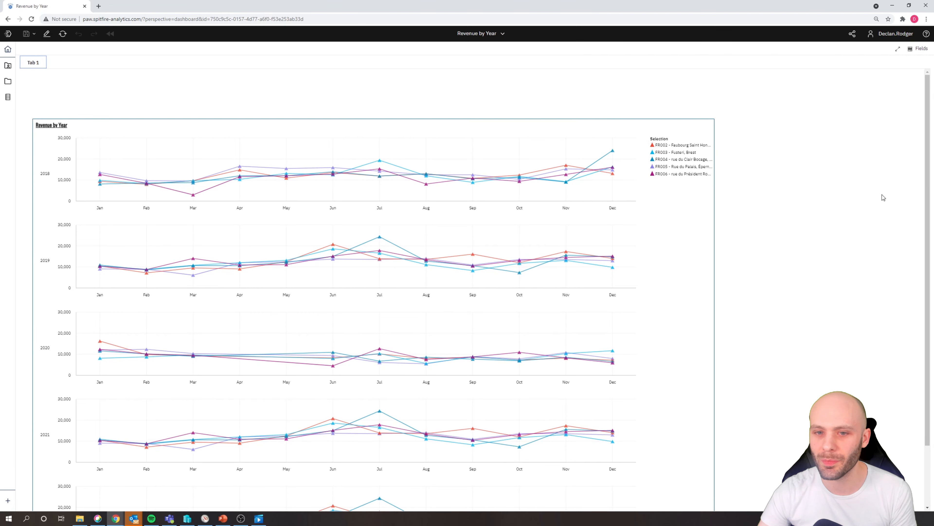
pyautogui.moveTo(927, 140); pyautogui.dragTo(933, 120)
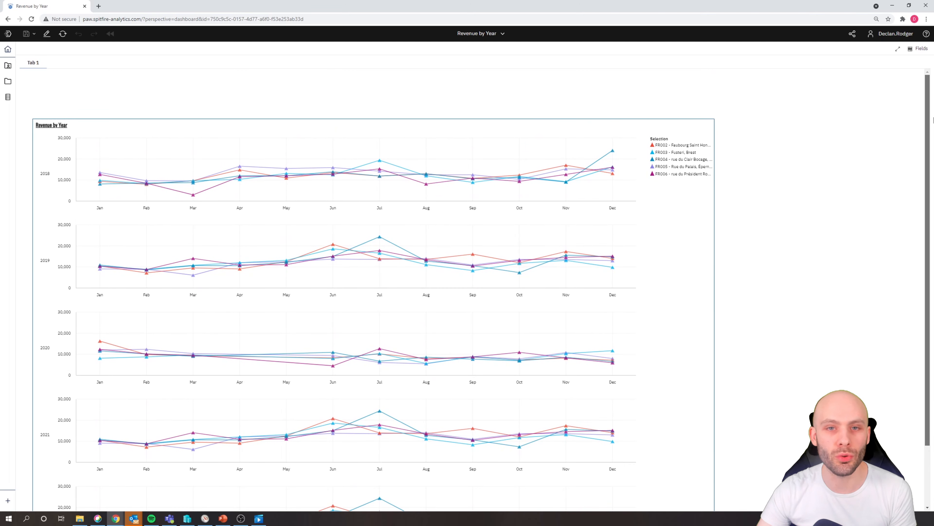